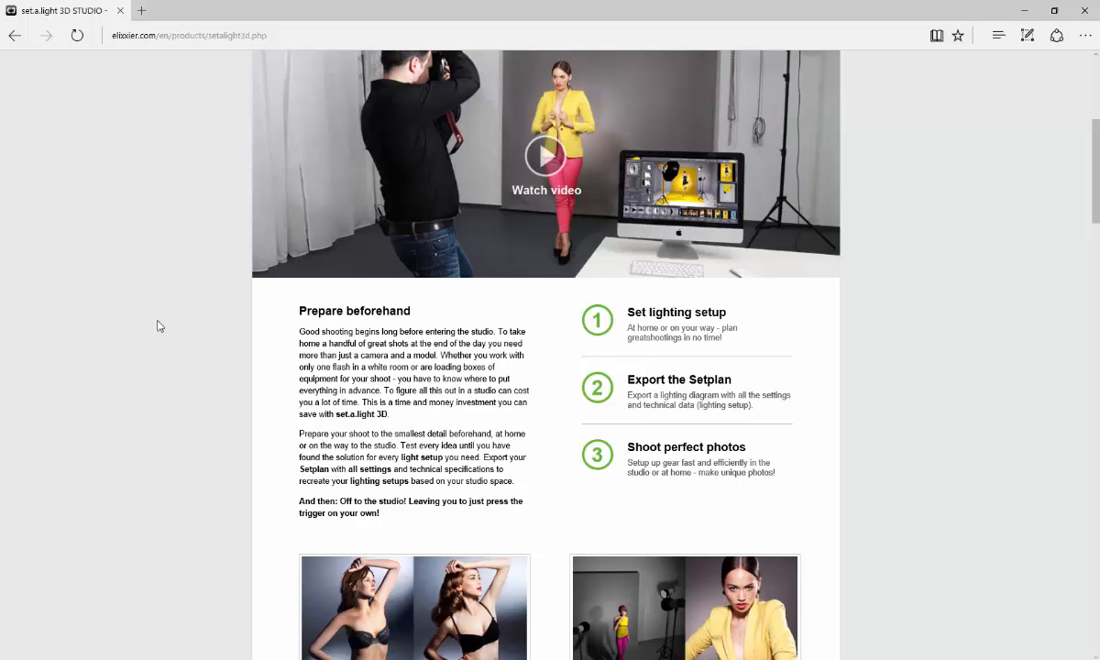
- Switch to set.a.light 3D STUDIO, reposition the front 56 cm Beautydish white light and turn it to about 60.7° yaw and 24.4° tilt
{"action": "left_click", "coordinate": [1025, 10]}
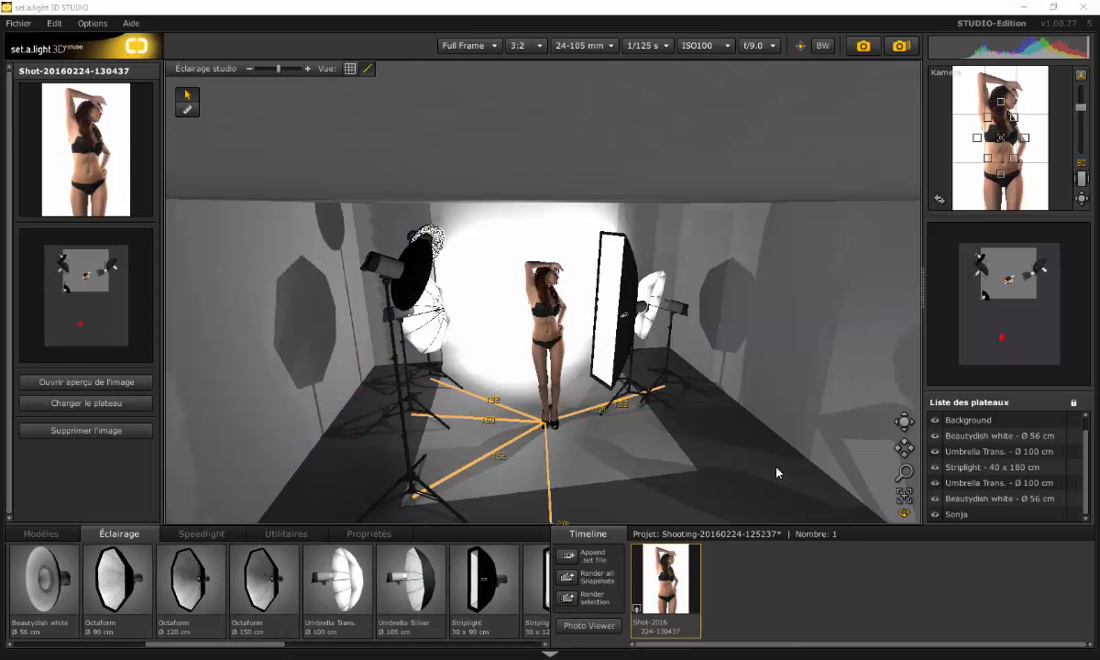
{"action": "mouse_move", "coordinate": [645, 433]}
{"action": "left_mouse_down"}
{"action": "mouse_move", "coordinate": [662, 430]}
{"action": "mouse_move", "coordinate": [599, 449]}
{"action": "mouse_move", "coordinate": [481, 454]}
{"action": "mouse_move", "coordinate": [639, 445]}
{"action": "left_mouse_up"}
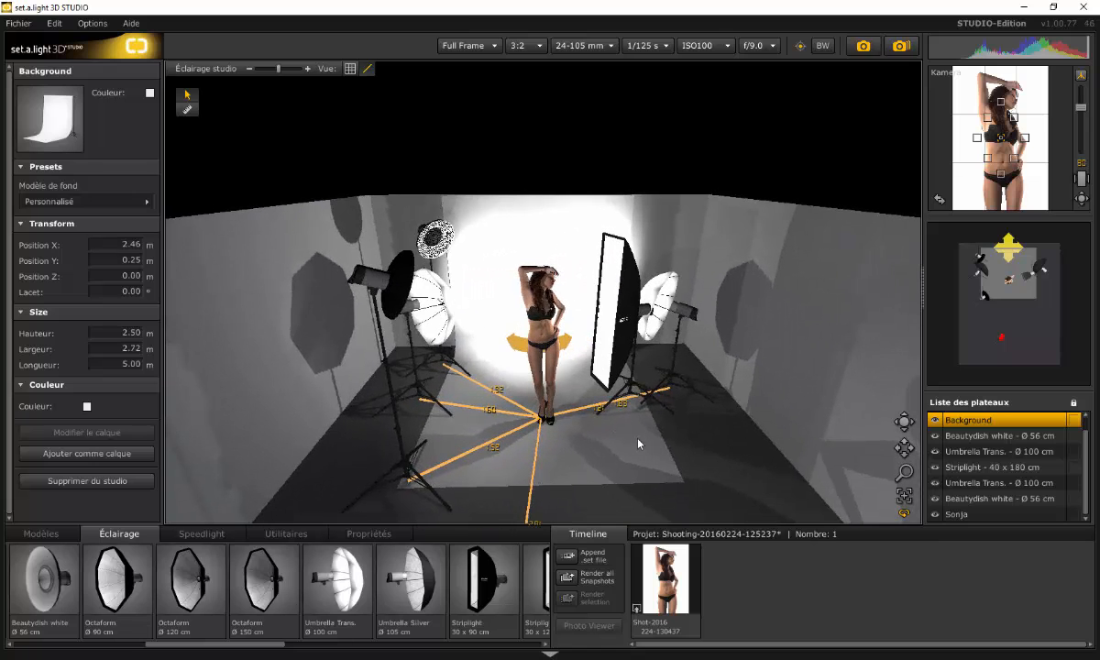
{"action": "left_click", "coordinate": [418, 468]}
{"action": "mouse_move", "coordinate": [406, 481]}
{"action": "left_mouse_down"}
{"action": "mouse_move", "coordinate": [441, 500]}
{"action": "mouse_move", "coordinate": [502, 500]}
{"action": "mouse_move", "coordinate": [367, 477]}
{"action": "mouse_move", "coordinate": [400, 468]}
{"action": "left_mouse_up"}
{"action": "mouse_move", "coordinate": [382, 363]}
{"action": "left_mouse_down"}
{"action": "mouse_move", "coordinate": [389, 420]}
{"action": "mouse_move", "coordinate": [385, 370]}
{"action": "left_mouse_up"}
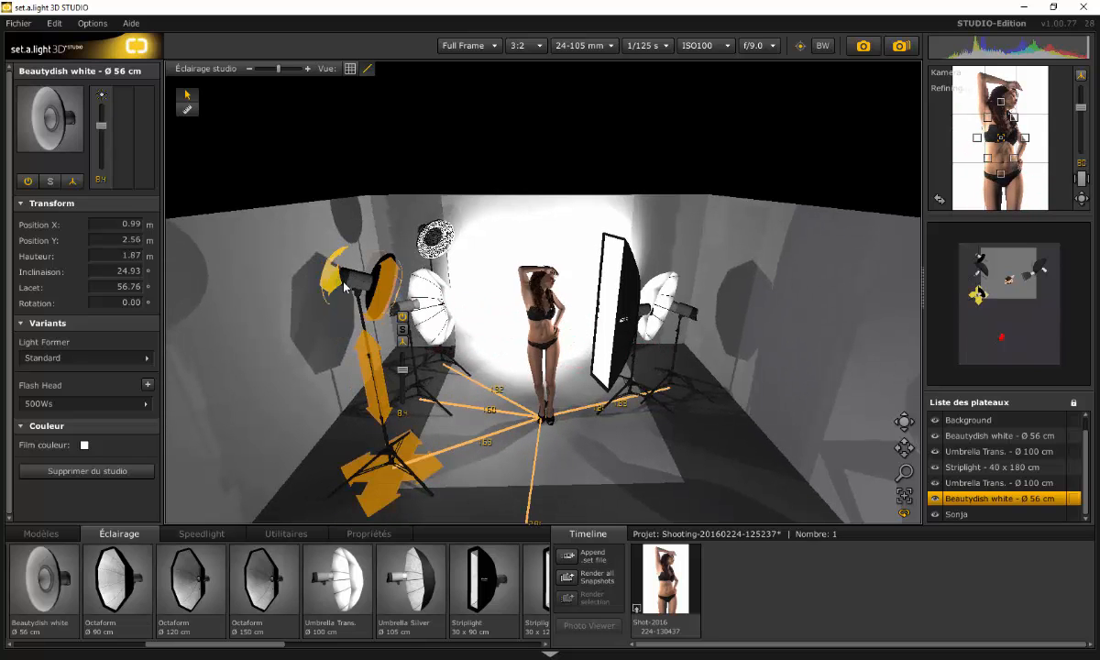
{"action": "mouse_move", "coordinate": [323, 275]}
{"action": "left_mouse_down"}
{"action": "mouse_move", "coordinate": [338, 291]}
{"action": "mouse_move", "coordinate": [321, 279]}
{"action": "left_mouse_up"}
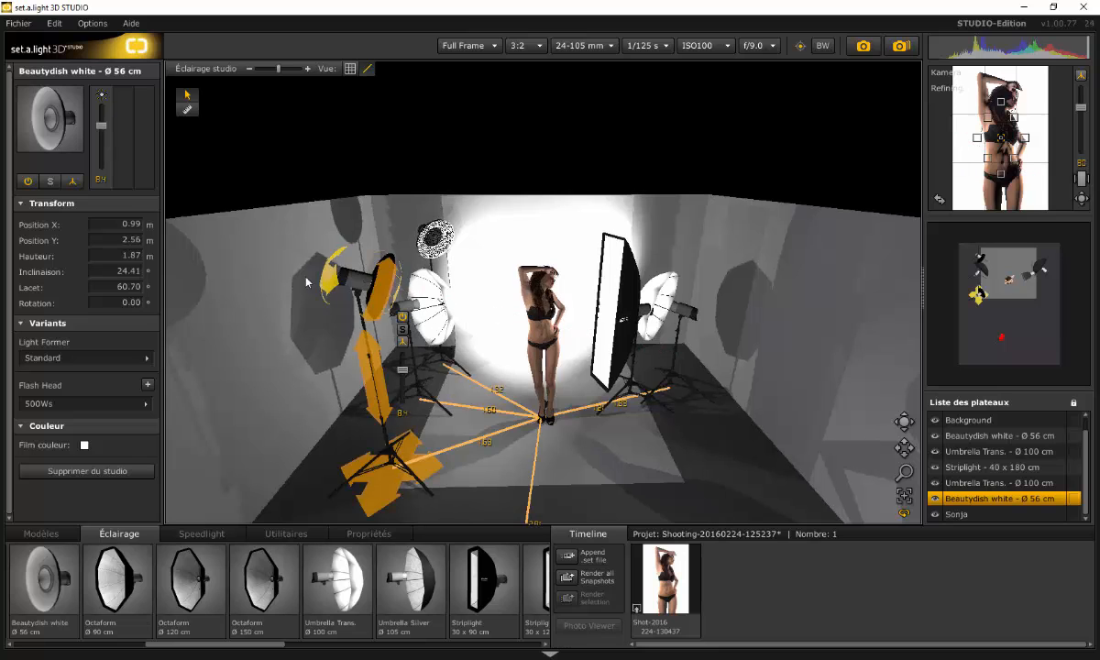
- Select the 40 x 180 cm Striplight beside the model and raise its flash power to 8.8
{"action": "left_click", "coordinate": [665, 579]}
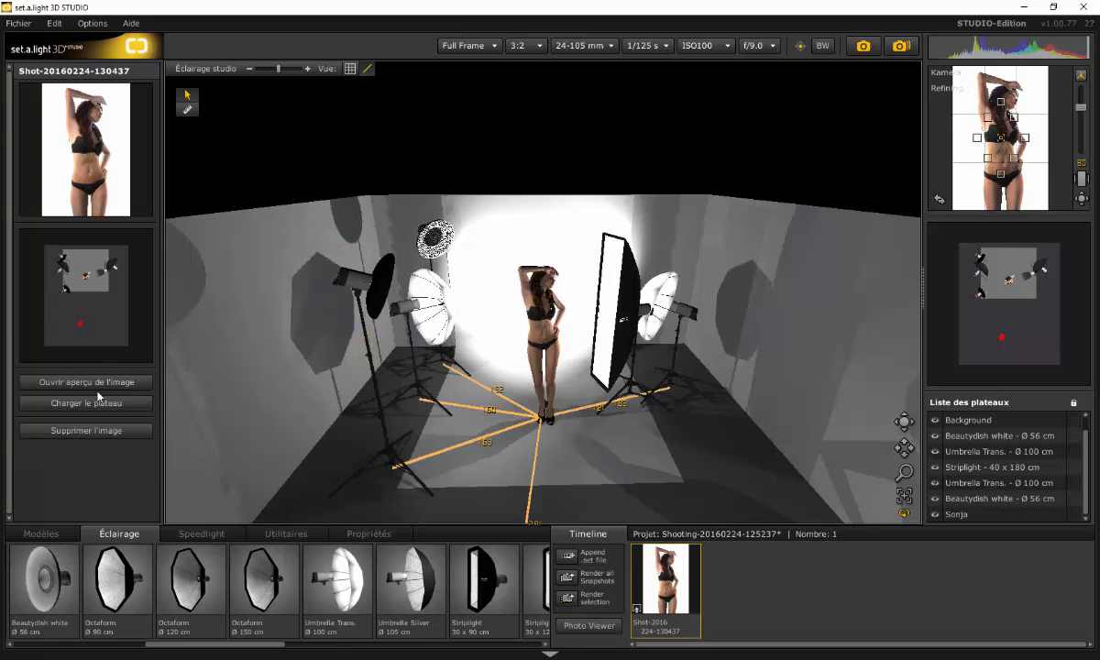
{"action": "left_click_drag", "start_coordinate": [699, 471], "coordinate": [510, 456]}
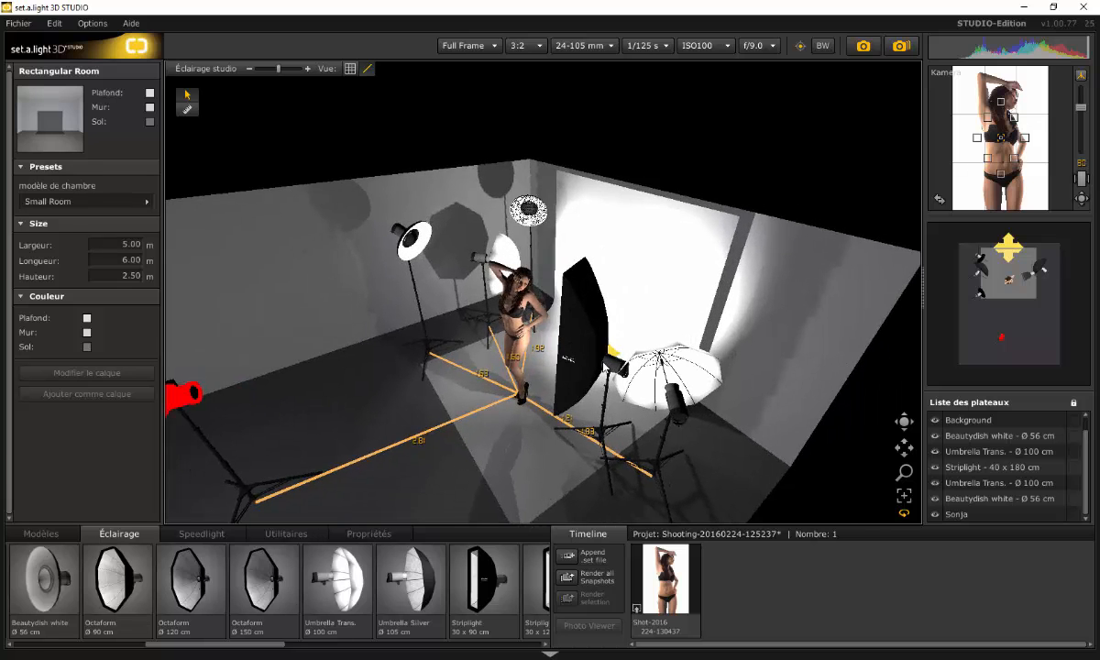
{"action": "left_click", "coordinate": [601, 365]}
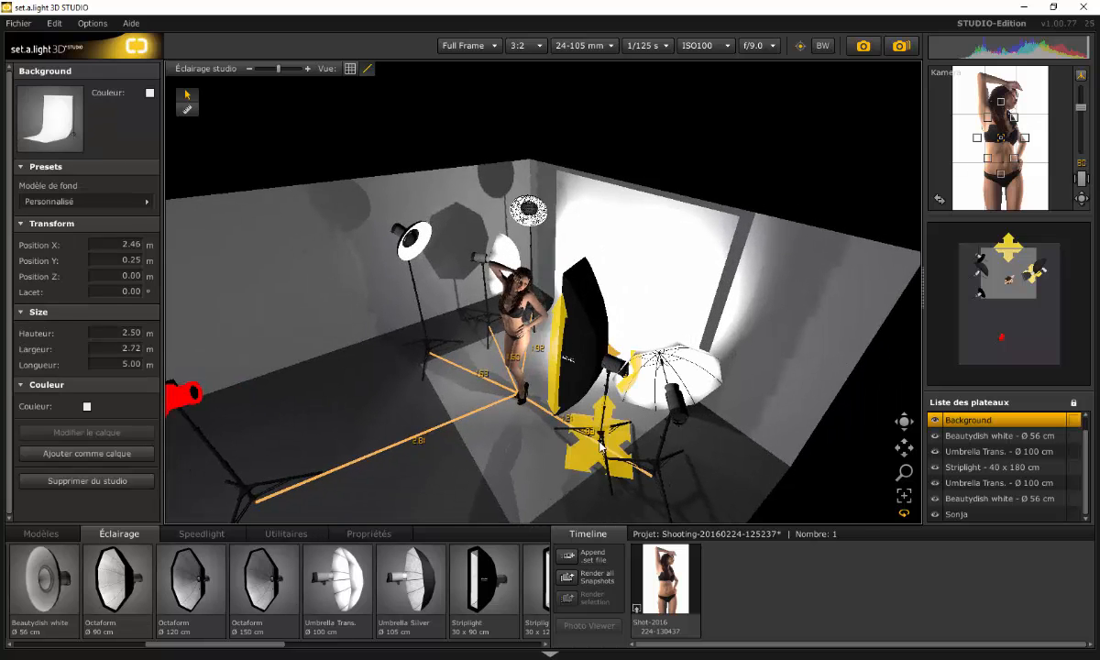
{"action": "left_click", "coordinate": [565, 420]}
{"action": "mouse_move", "coordinate": [643, 446]}
{"action": "left_mouse_down"}
{"action": "mouse_move", "coordinate": [644, 417]}
{"action": "mouse_move", "coordinate": [644, 436]}
{"action": "left_mouse_up"}
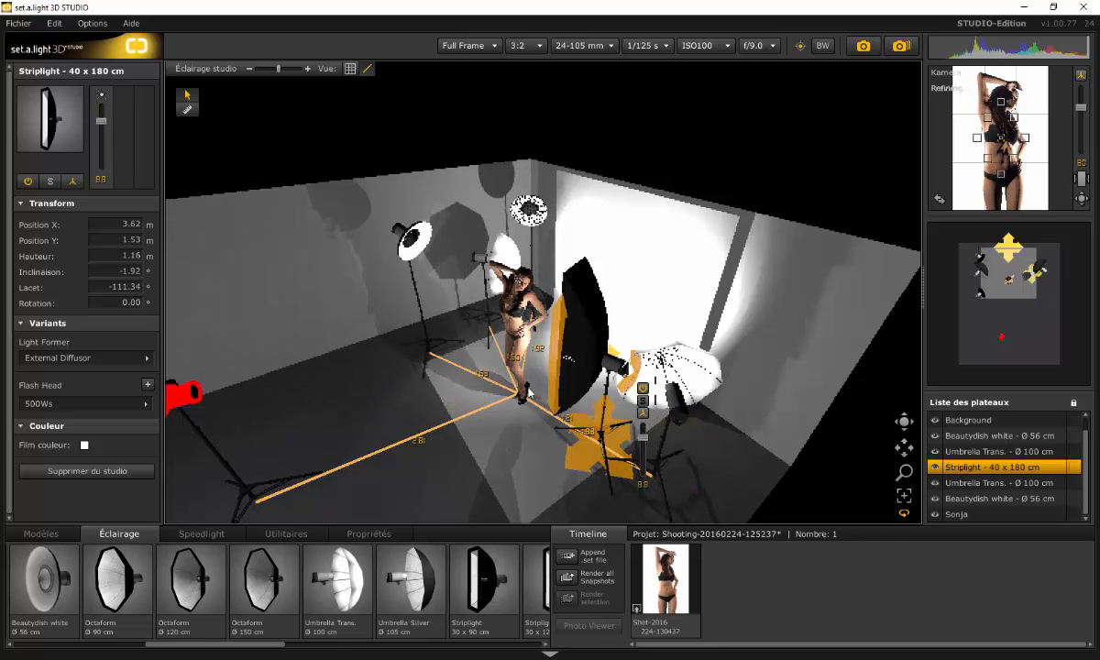
- Open the preview of the saved shot and examine its lighting diagram export, adjusting the diagram's 3D studio view
{"action": "left_click", "coordinate": [666, 580]}
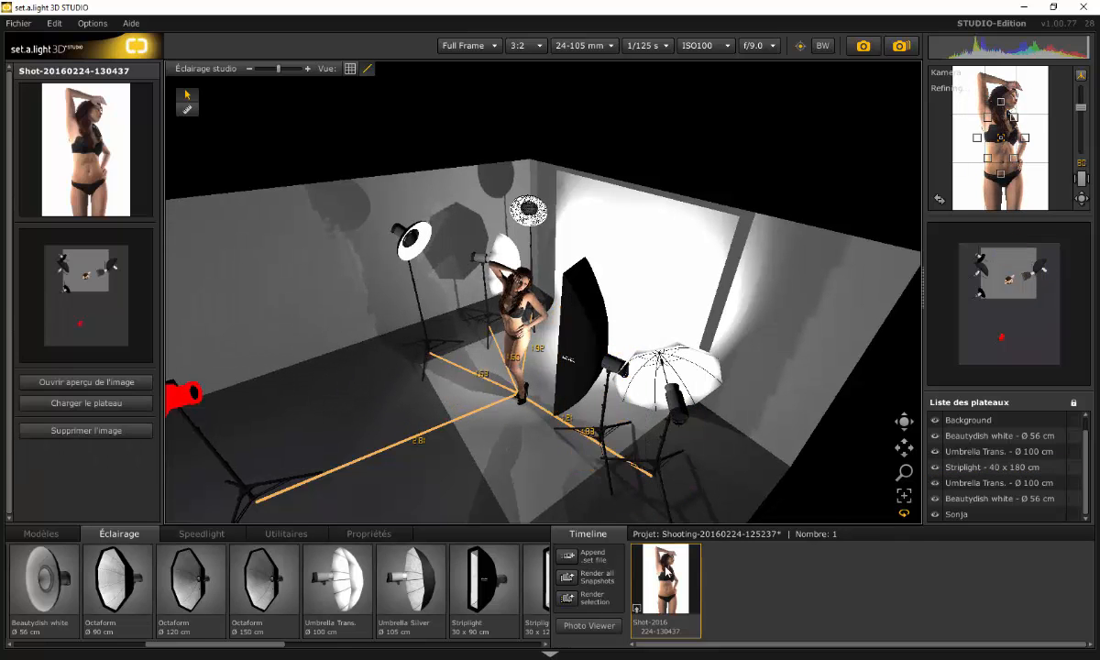
{"action": "left_click", "coordinate": [77, 383]}
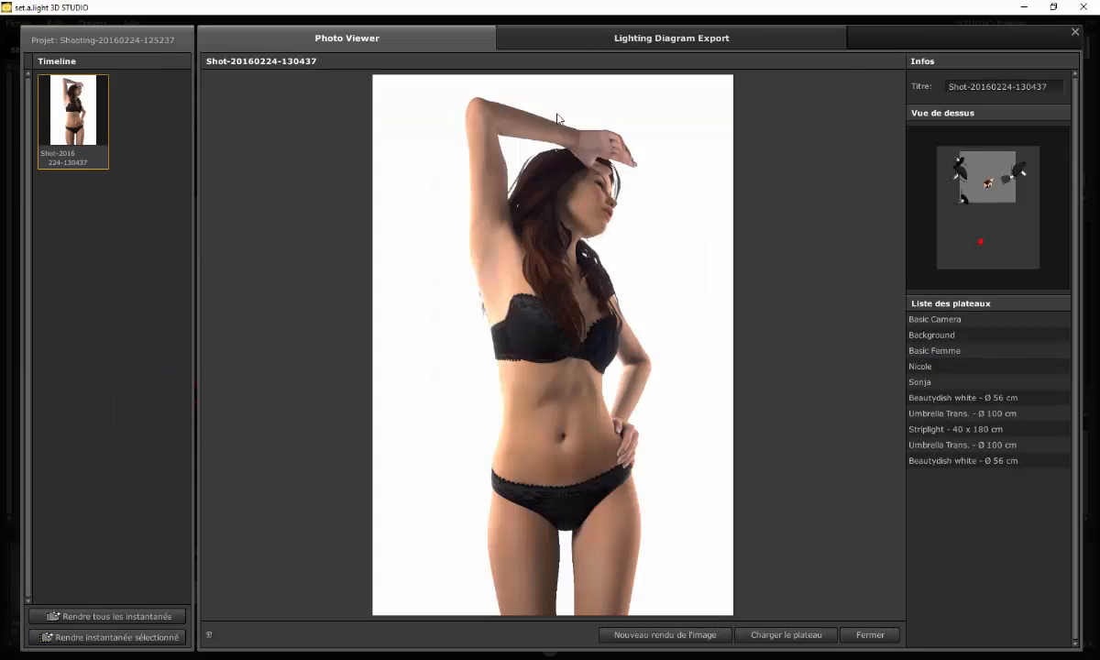
{"action": "left_click", "coordinate": [627, 41]}
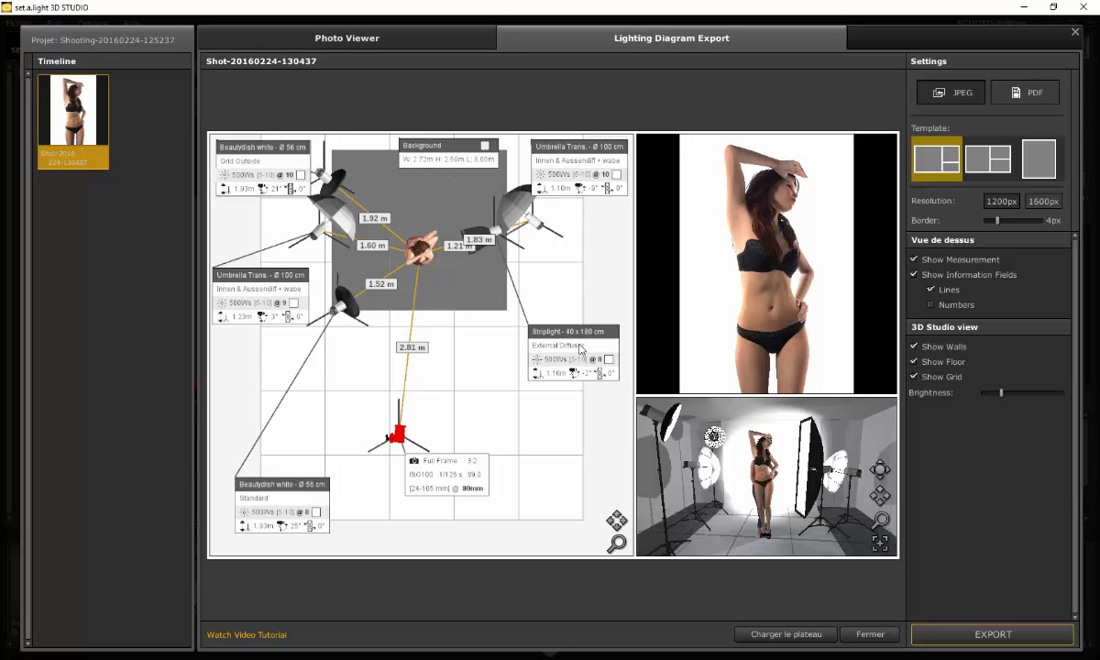
{"action": "left_click_drag", "start_coordinate": [751, 502], "coordinate": [750, 533]}
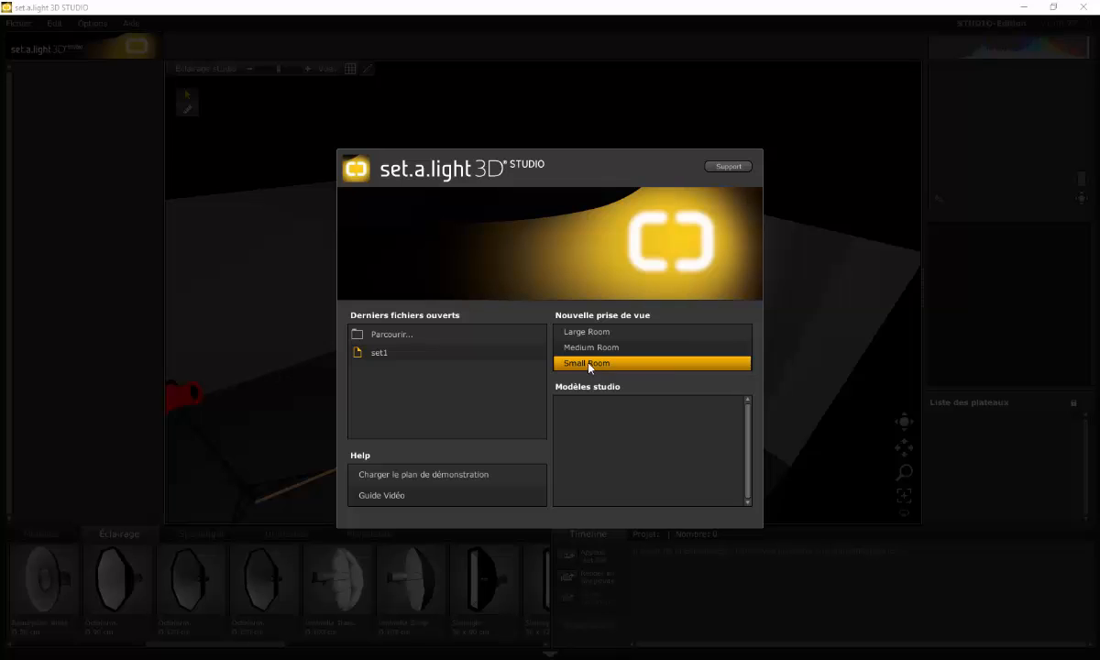
- Add the Penelope model to a new Small Room shoot and browse her Evening dress pose variants
{"action": "left_click", "coordinate": [587, 364]}
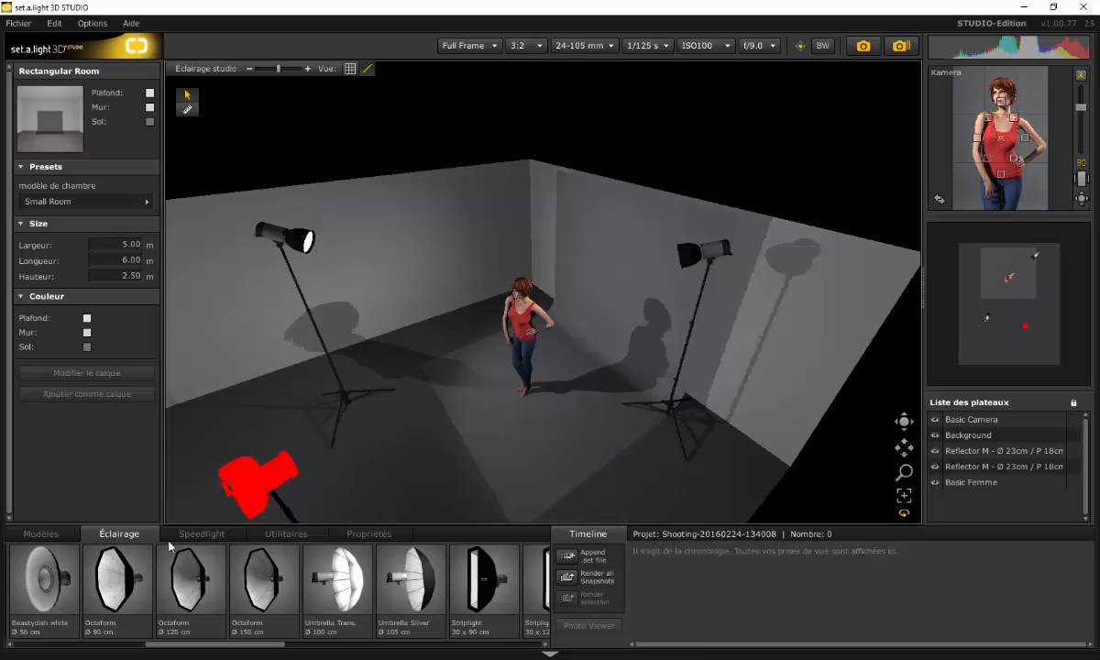
{"action": "left_click", "coordinate": [39, 534]}
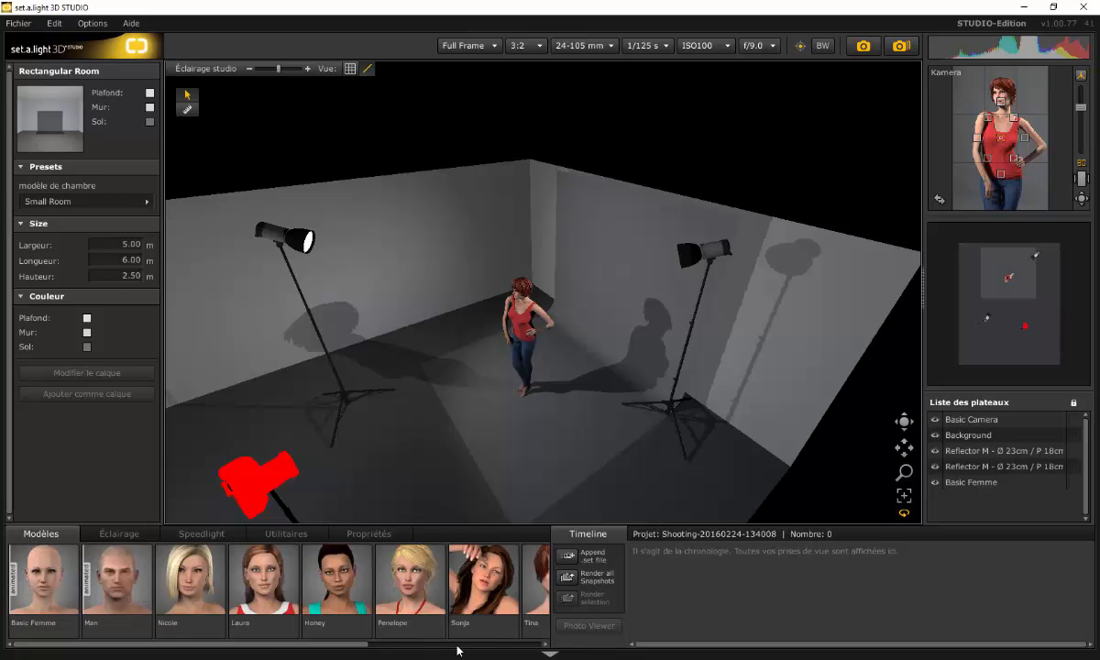
{"action": "left_click_drag", "start_coordinate": [363, 648], "coordinate": [339, 653]}
{"action": "double_click", "coordinate": [382, 565]}
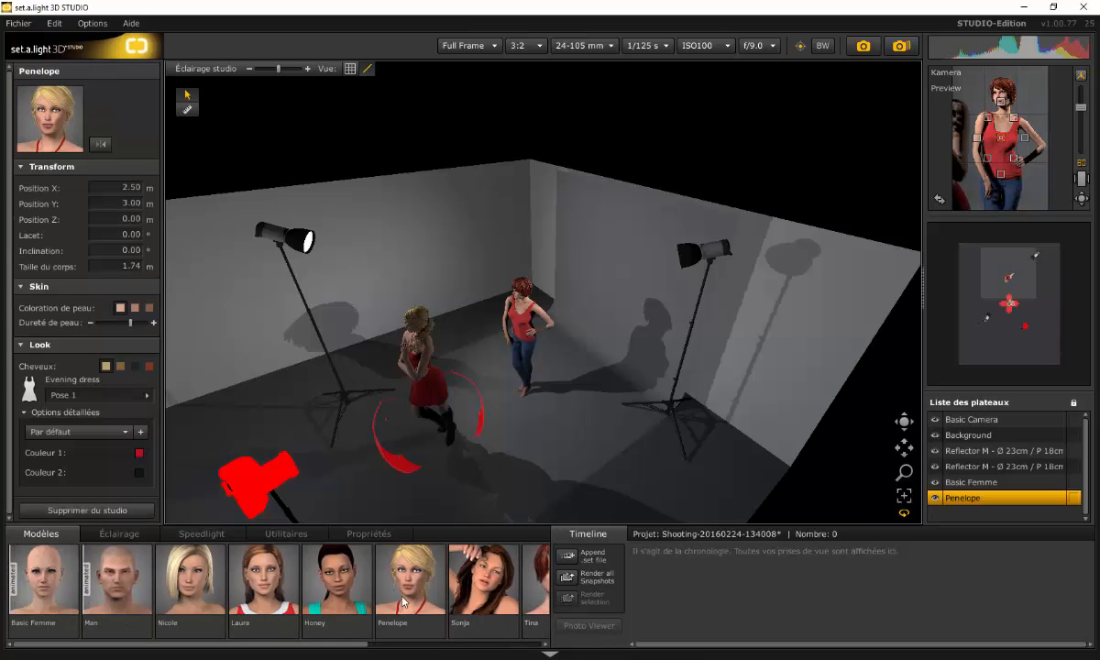
{"action": "left_click", "coordinate": [79, 396]}
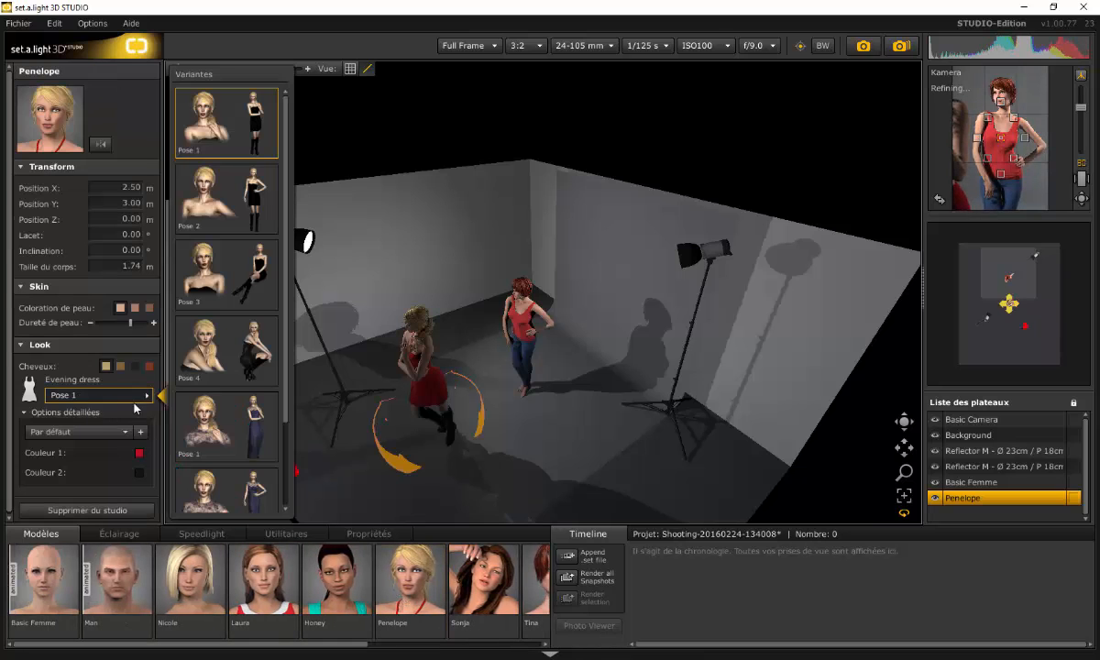
{"action": "scroll", "coordinate": [209, 463], "scroll_direction": "down", "scroll_amount": 3}
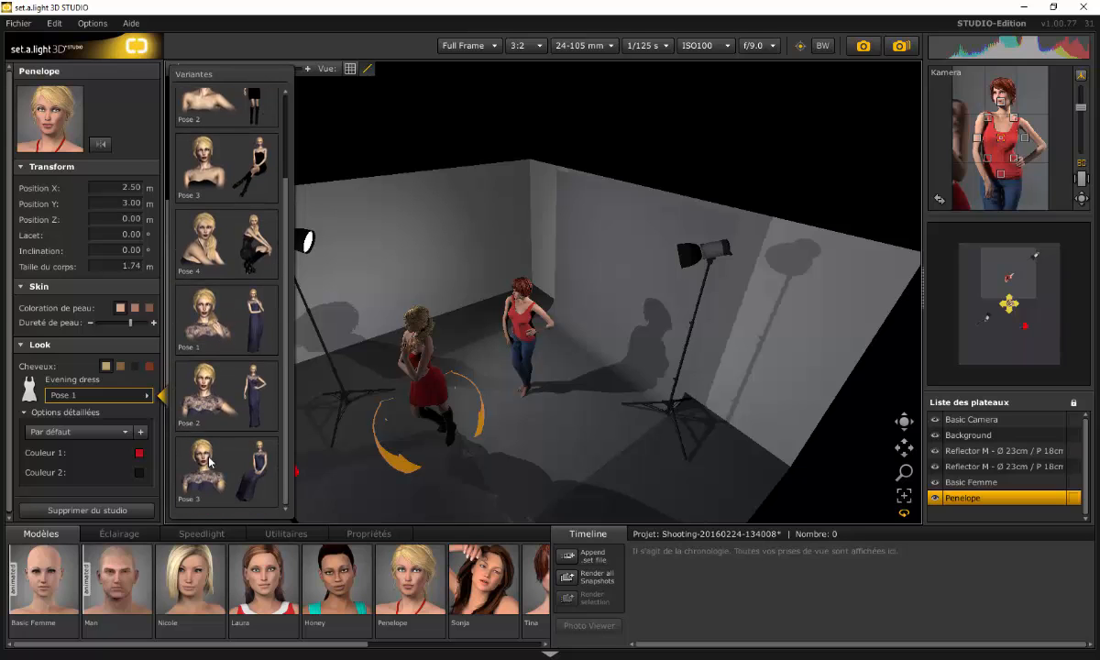
- Add the Laura model and browse her Dress and Bikini pose variants
{"action": "double_click", "coordinate": [264, 561]}
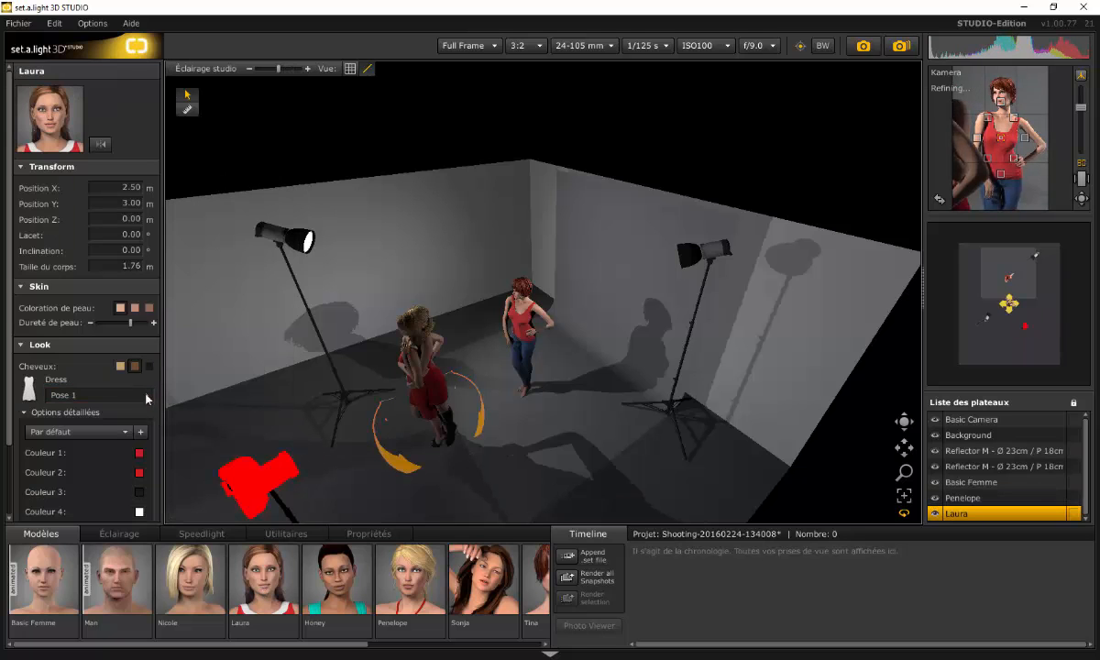
{"action": "left_click", "coordinate": [125, 395]}
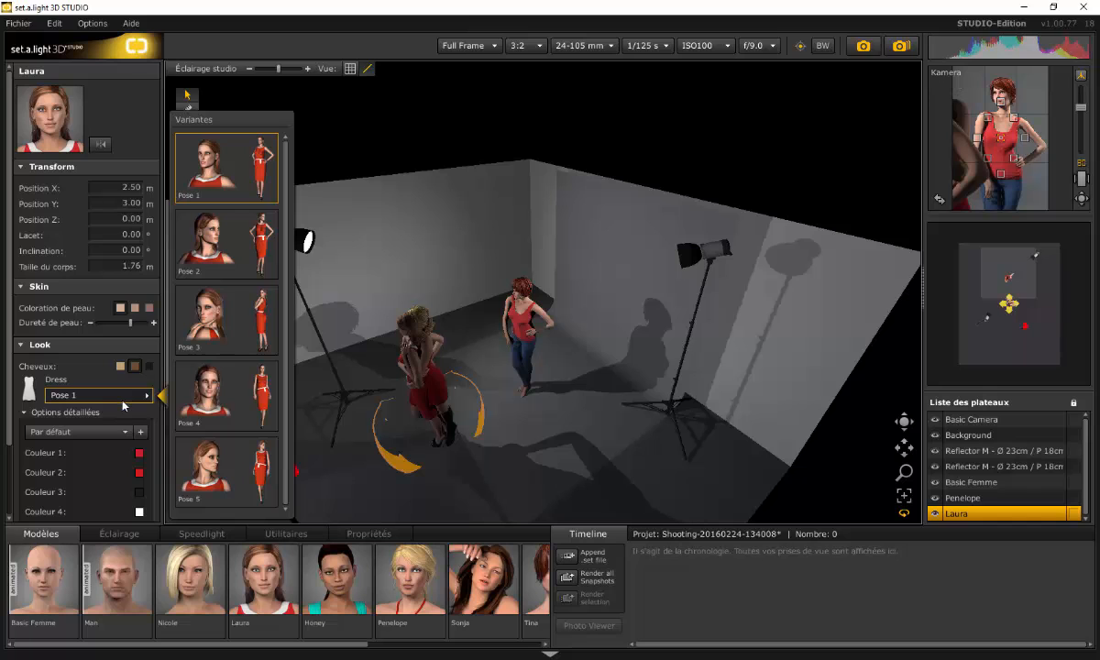
{"action": "scroll", "coordinate": [129, 407], "scroll_direction": "down", "scroll_amount": 3}
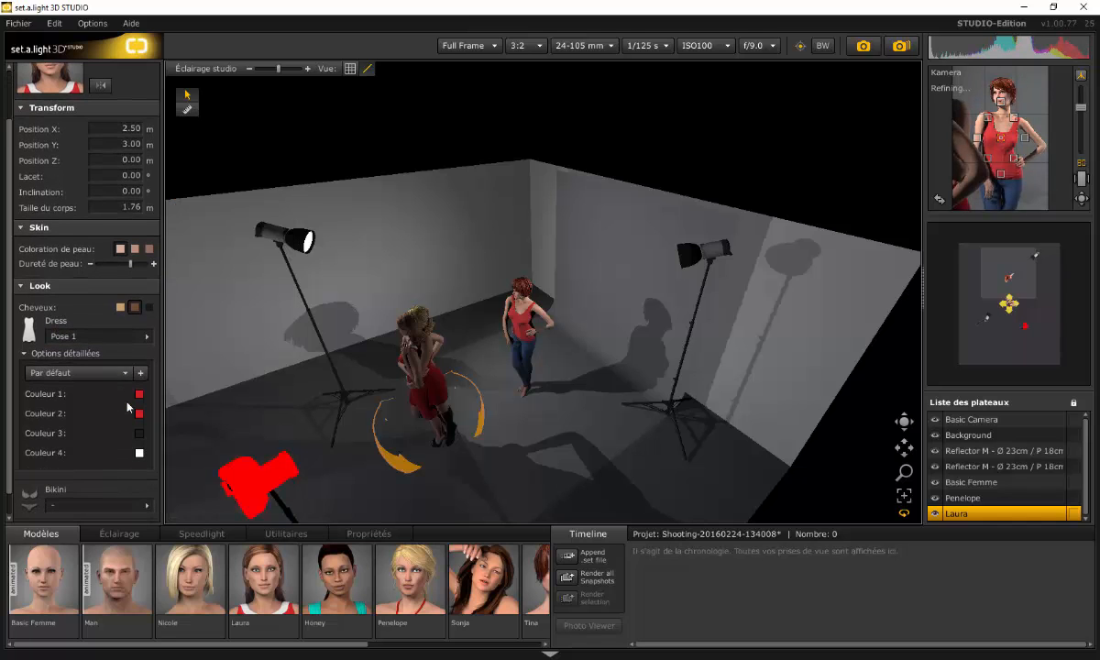
{"action": "left_click", "coordinate": [102, 480]}
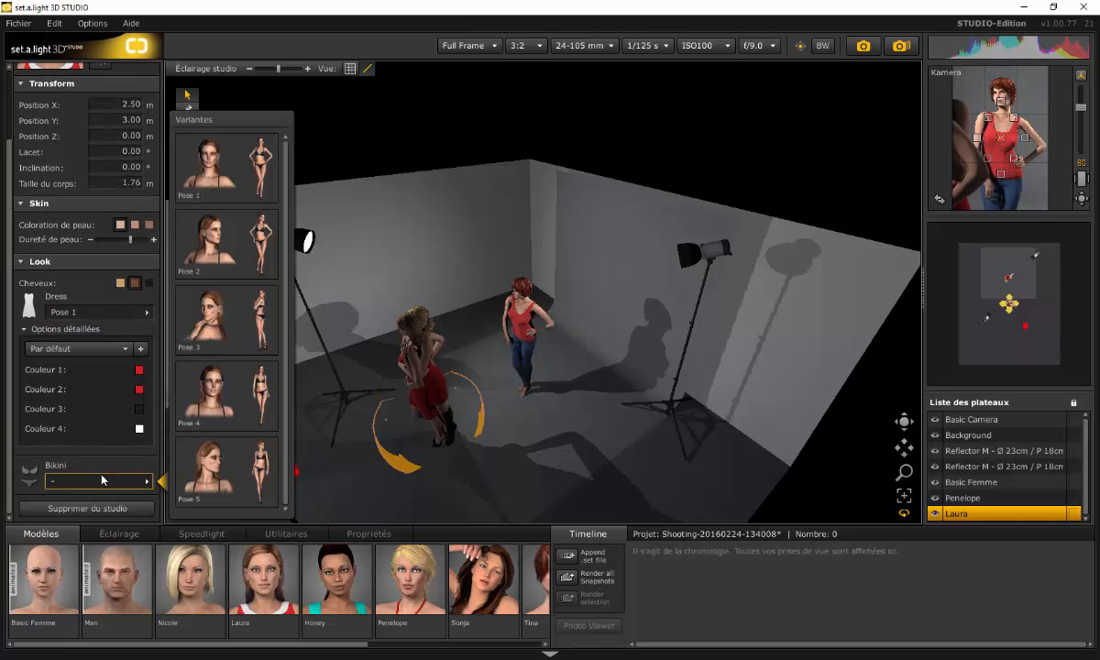
- Add the Nicole and Nobert models to the studio and look at Nobert's Suite pose variants
{"action": "left_click", "coordinate": [161, 592]}
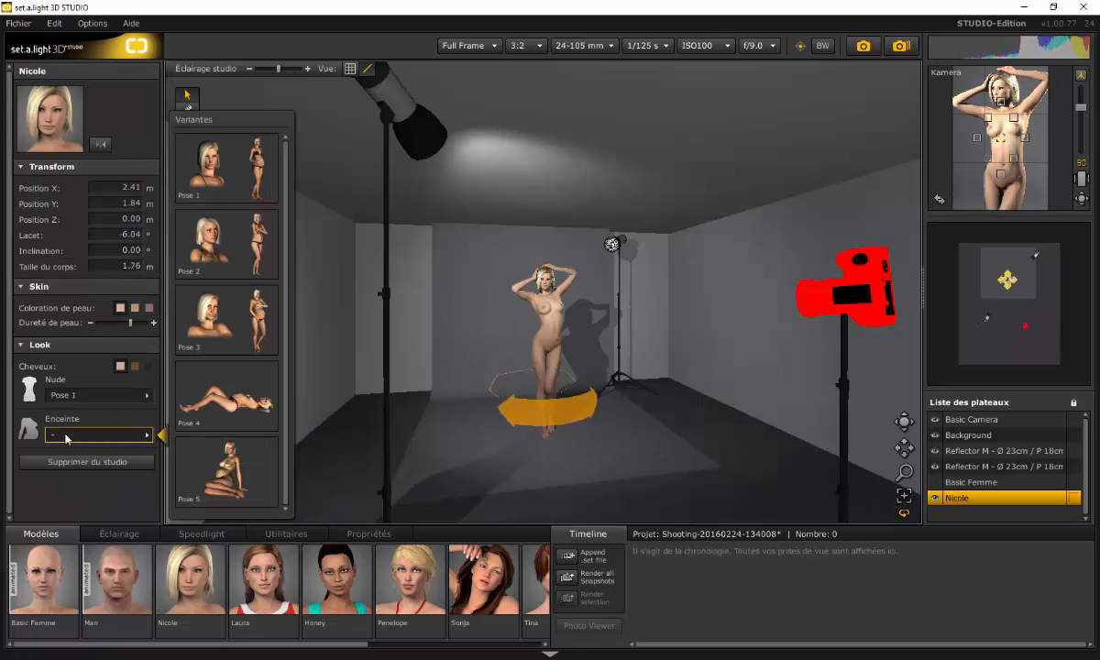
{"action": "left_click_drag", "start_coordinate": [284, 646], "coordinate": [482, 647]}
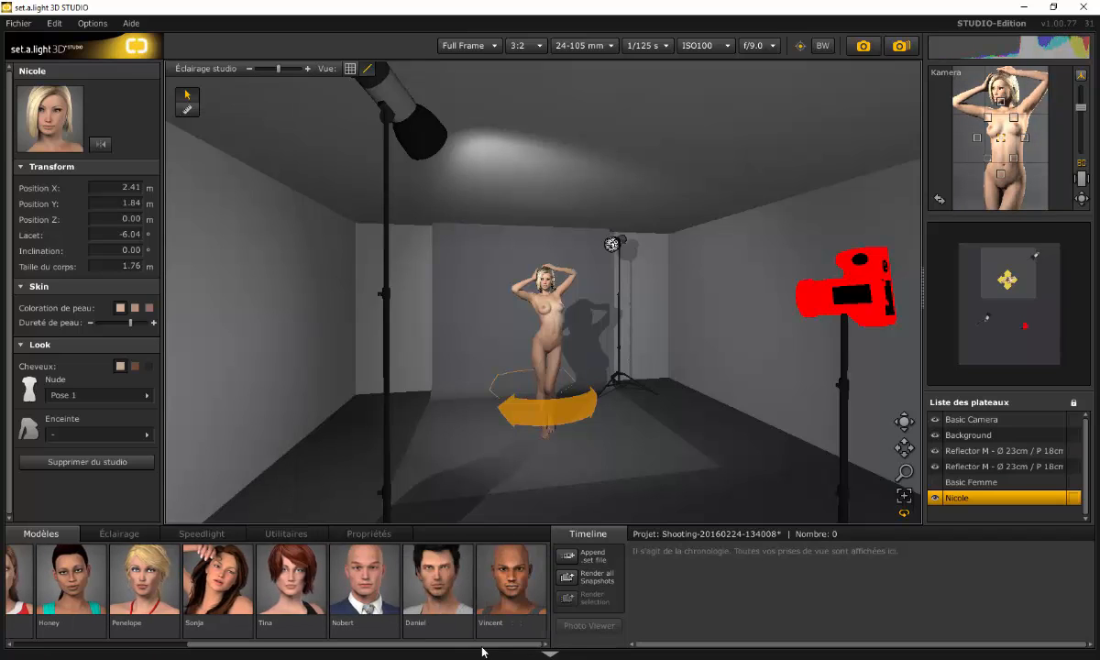
{"action": "left_click", "coordinate": [360, 602]}
{"action": "left_click", "coordinate": [67, 382]}
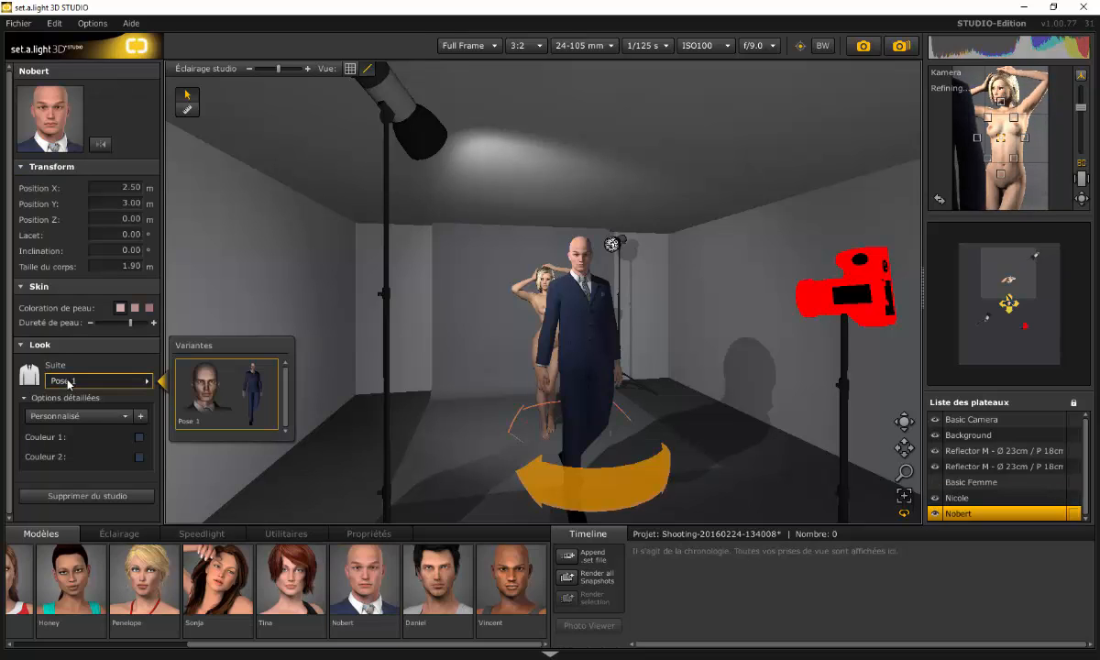
- Add the Daniel and Vincent models to the studio and look at their pose variants
{"action": "left_click", "coordinate": [437, 583]}
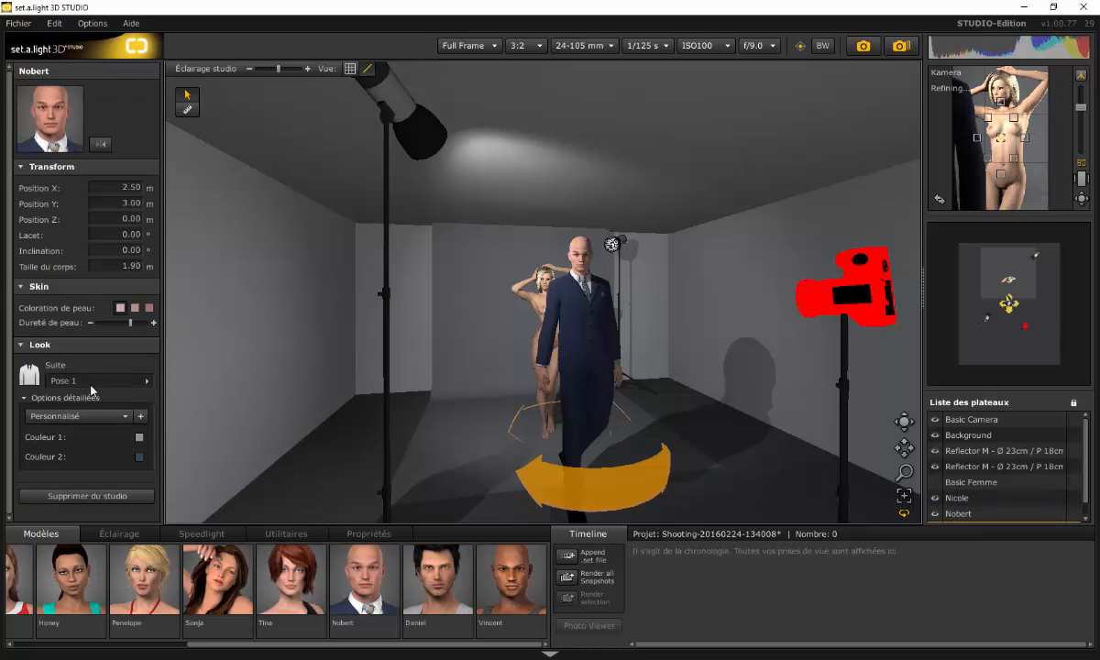
{"action": "left_click", "coordinate": [89, 383]}
{"action": "left_click", "coordinate": [516, 581]}
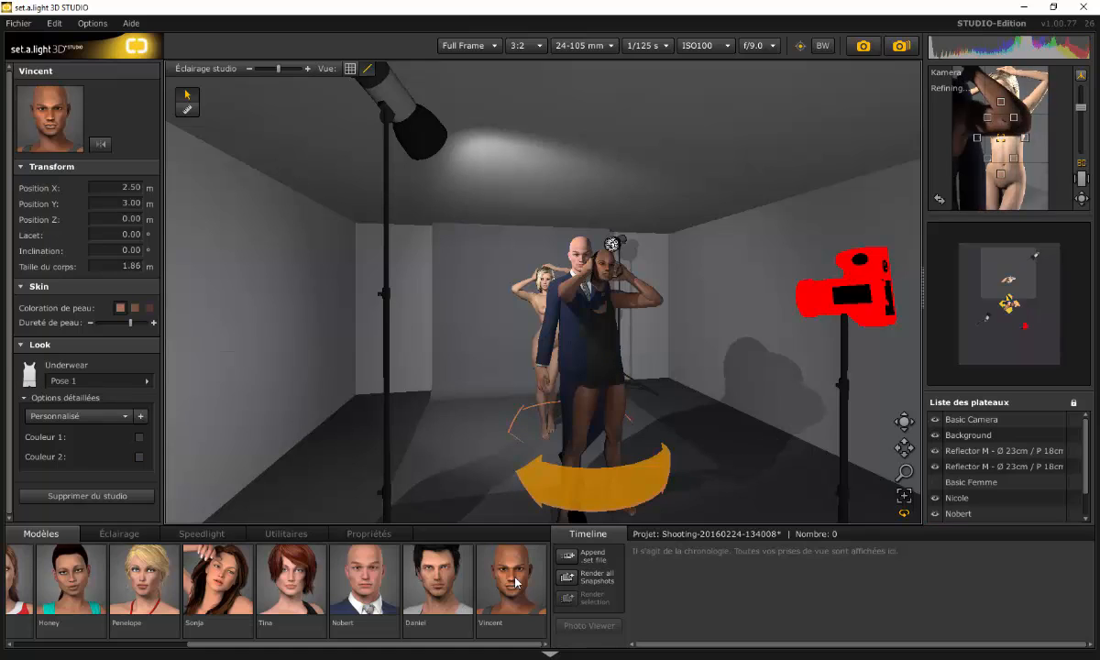
{"action": "left_click", "coordinate": [79, 382]}
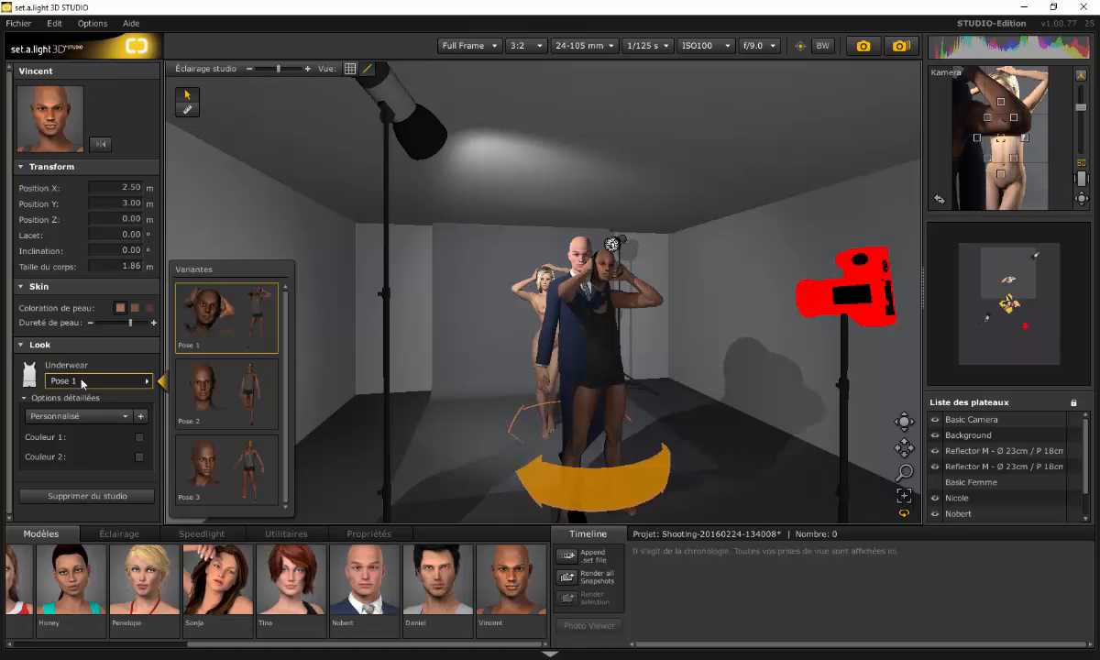
- Show the Basic Femme model in the studio and hide Nicole and Nobert
{"action": "left_click", "coordinate": [936, 484]}
{"action": "left_click", "coordinate": [937, 498]}
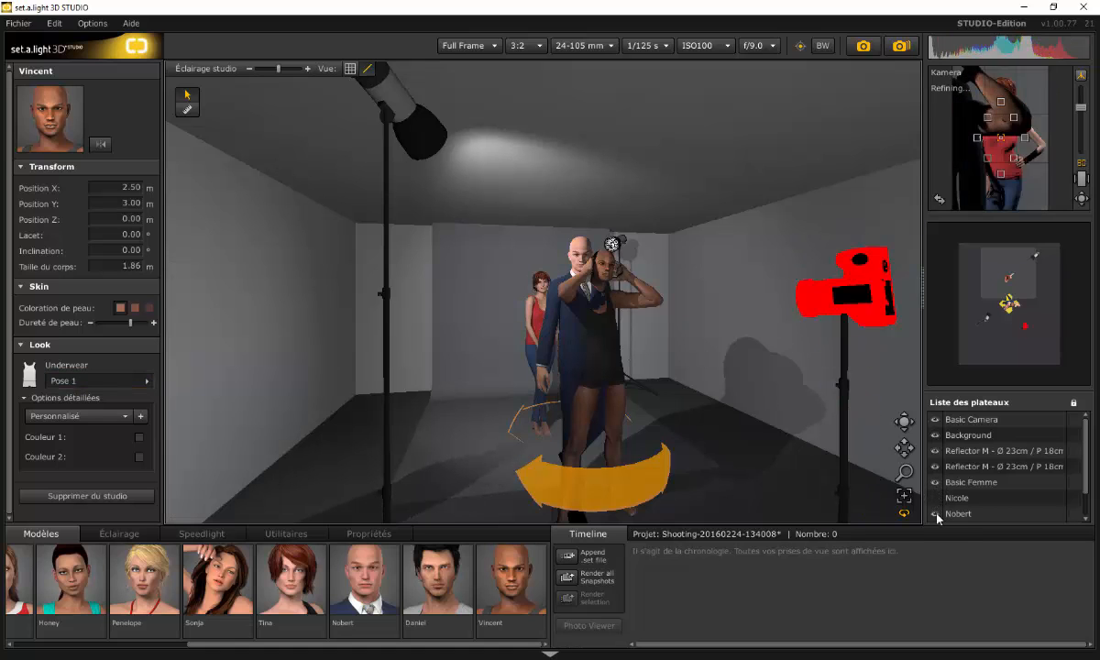
{"action": "left_click", "coordinate": [936, 514]}
- Look through the equipment libraries for studio lighting, speedlights and utilities, including the reflectors, octaforms, umbrellas and softboxes
{"action": "left_click", "coordinate": [115, 534]}
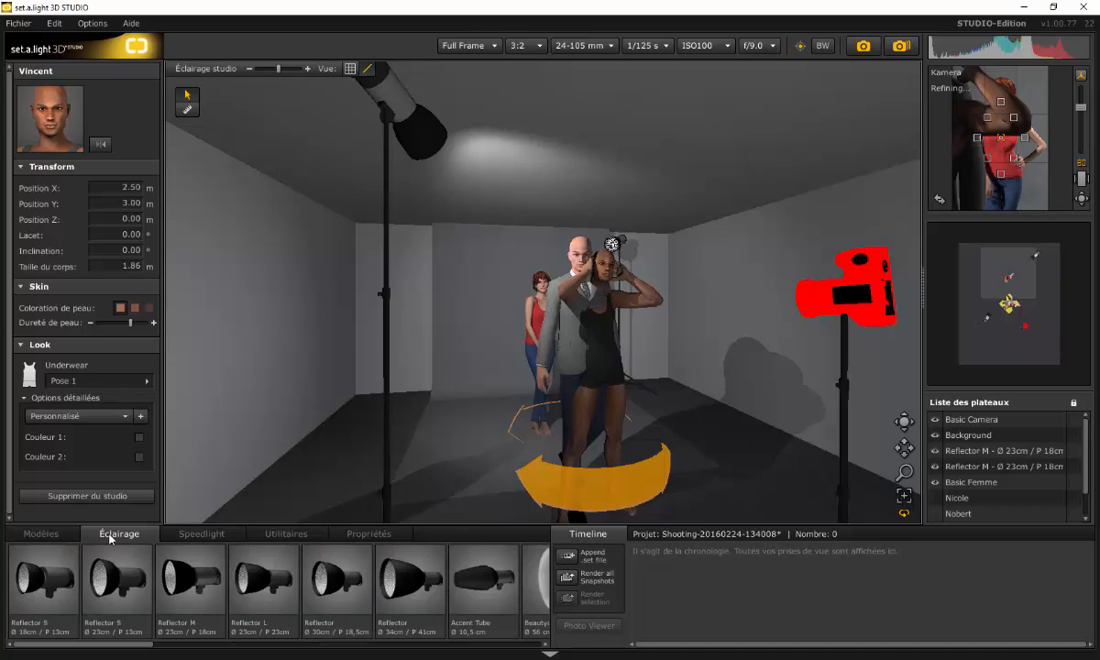
{"action": "left_click", "coordinate": [202, 535]}
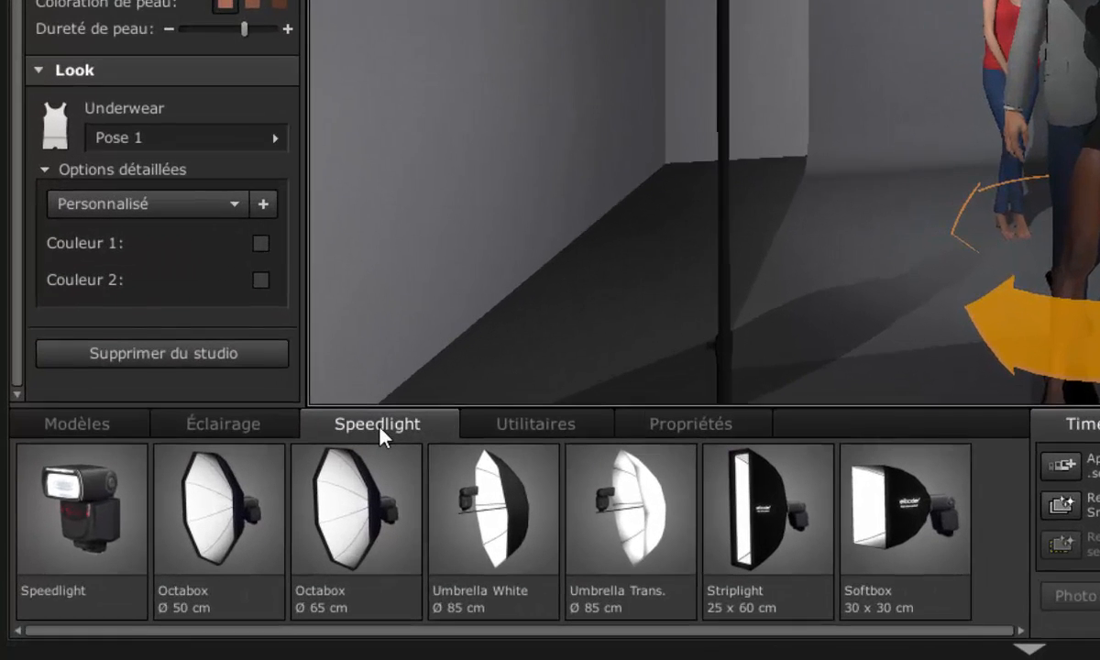
{"action": "left_click", "coordinate": [258, 423]}
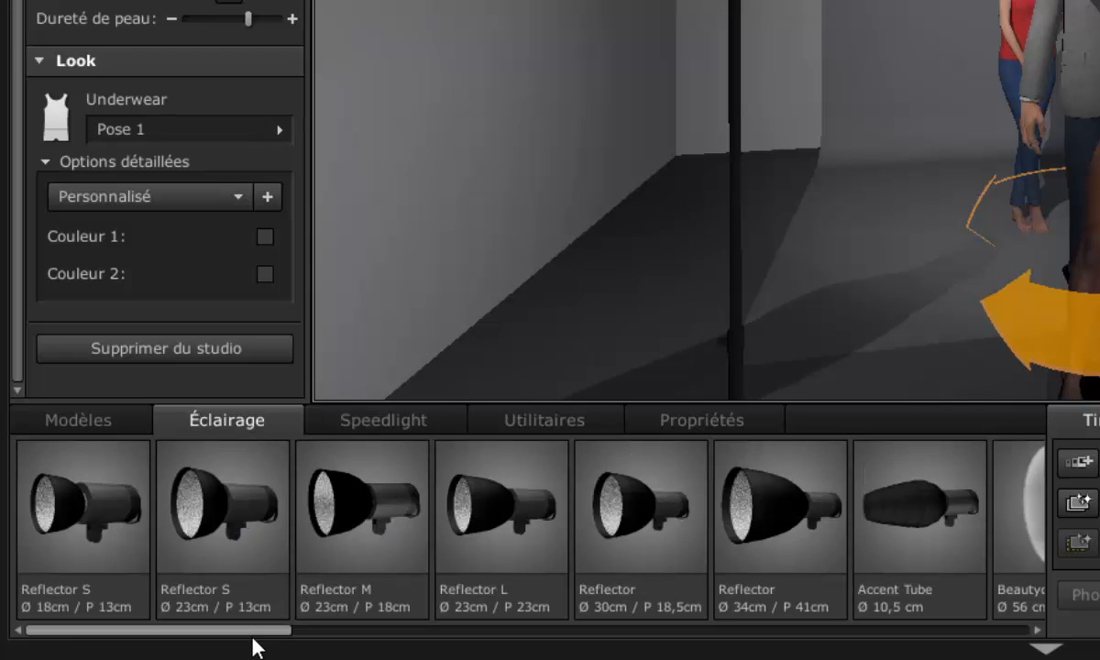
{"action": "left_click_drag", "start_coordinate": [250, 632], "coordinate": [888, 633]}
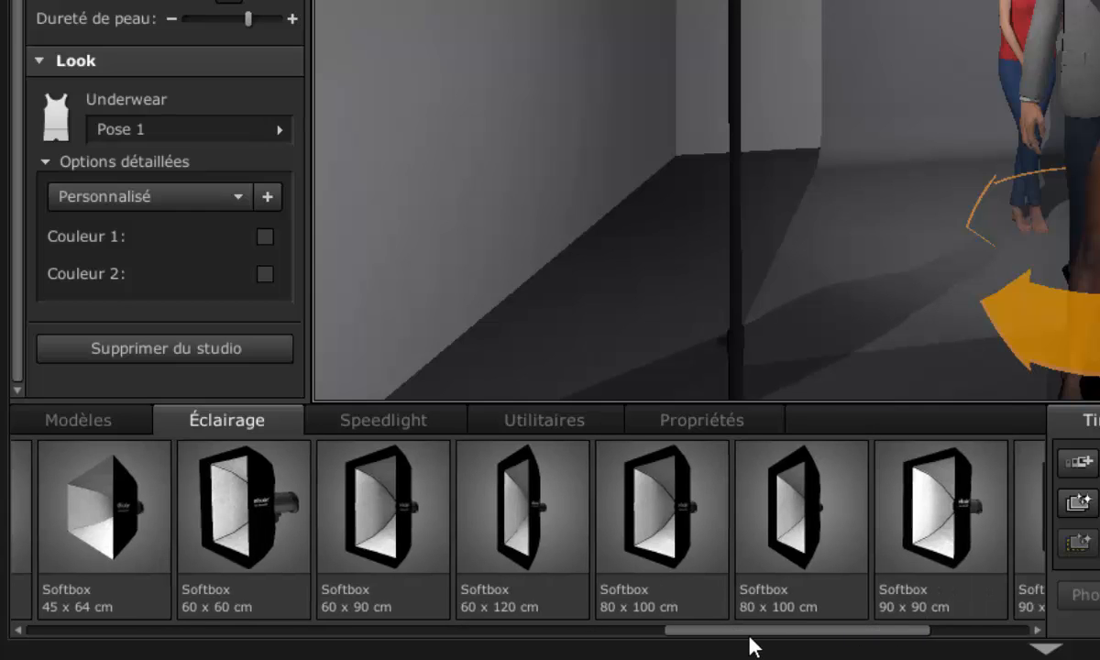
{"action": "left_click_drag", "start_coordinate": [757, 640], "coordinate": [285, 659]}
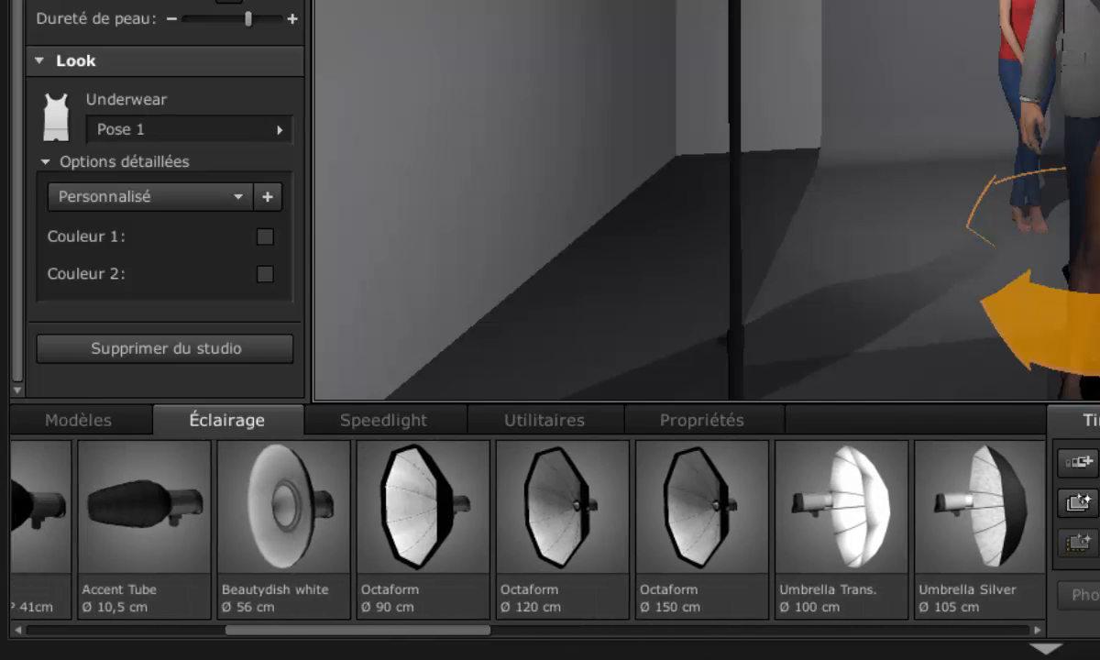
{"action": "left_click", "coordinate": [407, 422]}
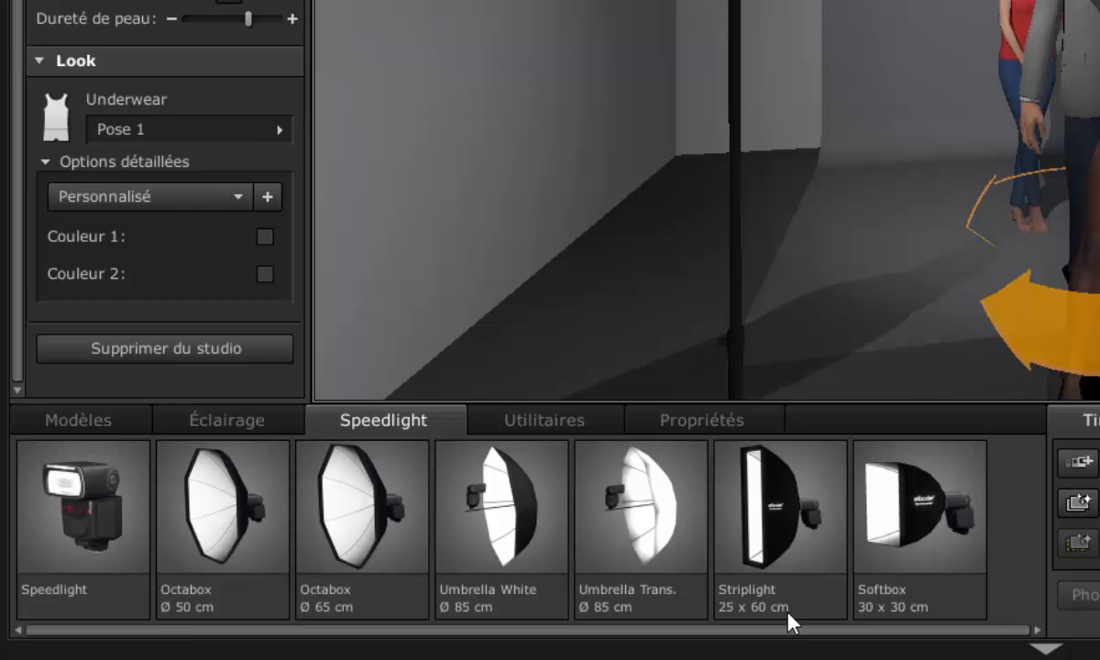
{"action": "left_click", "coordinate": [546, 429]}
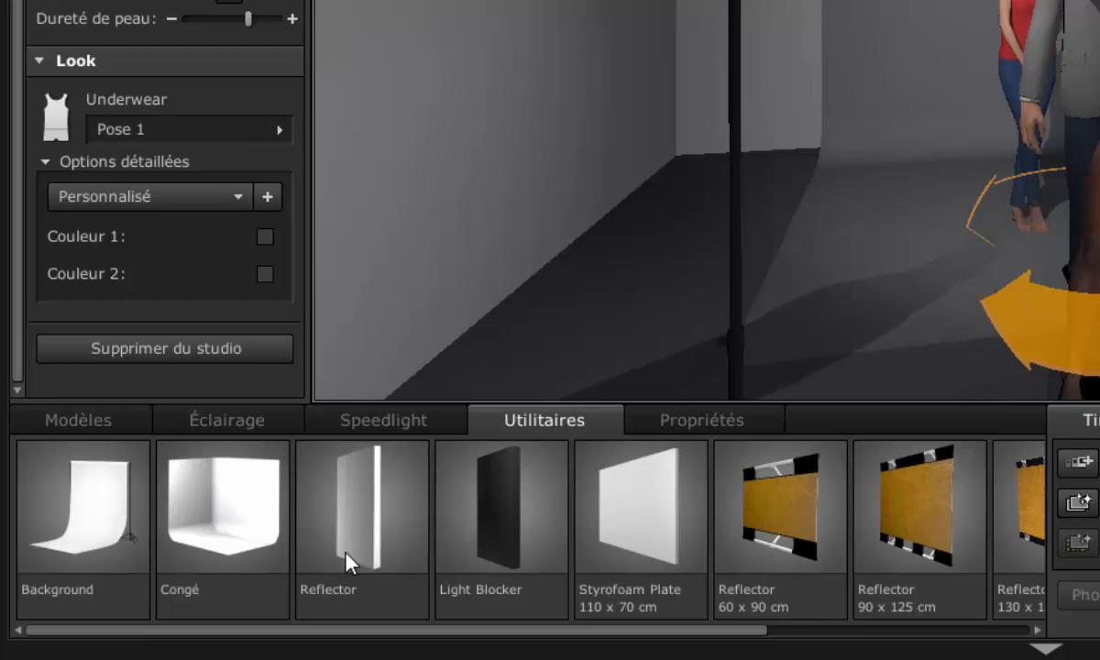
- Look through the remaining reflectors in the utilities library and the furniture and basic shapes in the props library
{"action": "left_click_drag", "start_coordinate": [646, 631], "coordinate": [948, 649]}
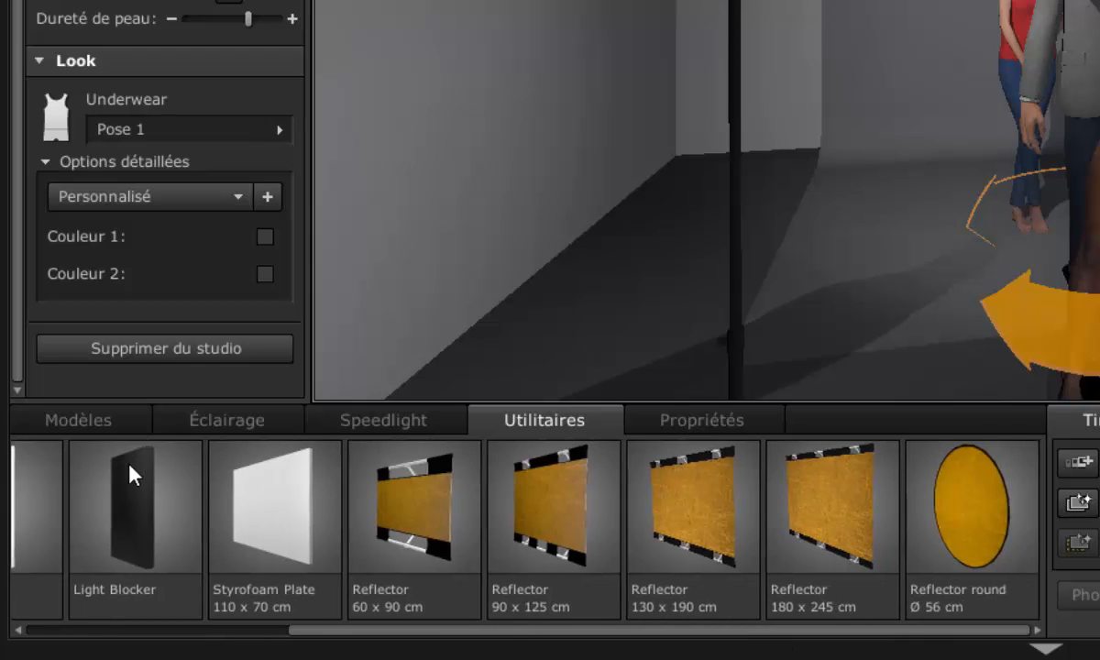
{"action": "left_click", "coordinate": [734, 431]}
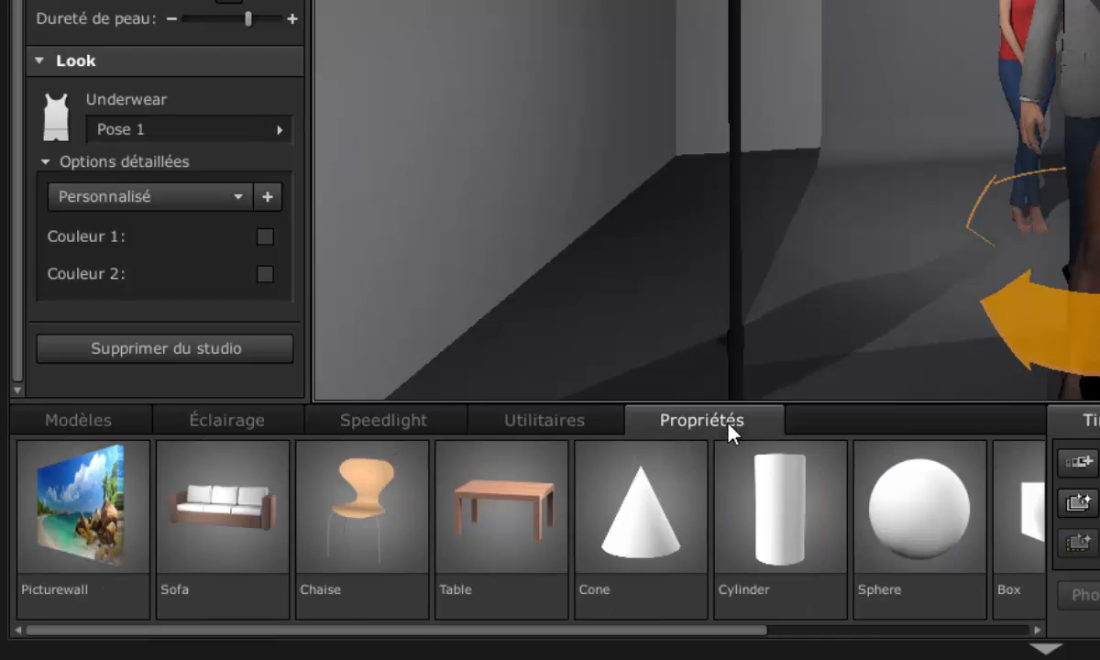
{"action": "mouse_move", "coordinate": [396, 632]}
{"action": "left_mouse_down"}
{"action": "mouse_move", "coordinate": [773, 646]}
{"action": "mouse_move", "coordinate": [409, 642]}
{"action": "left_mouse_up"}
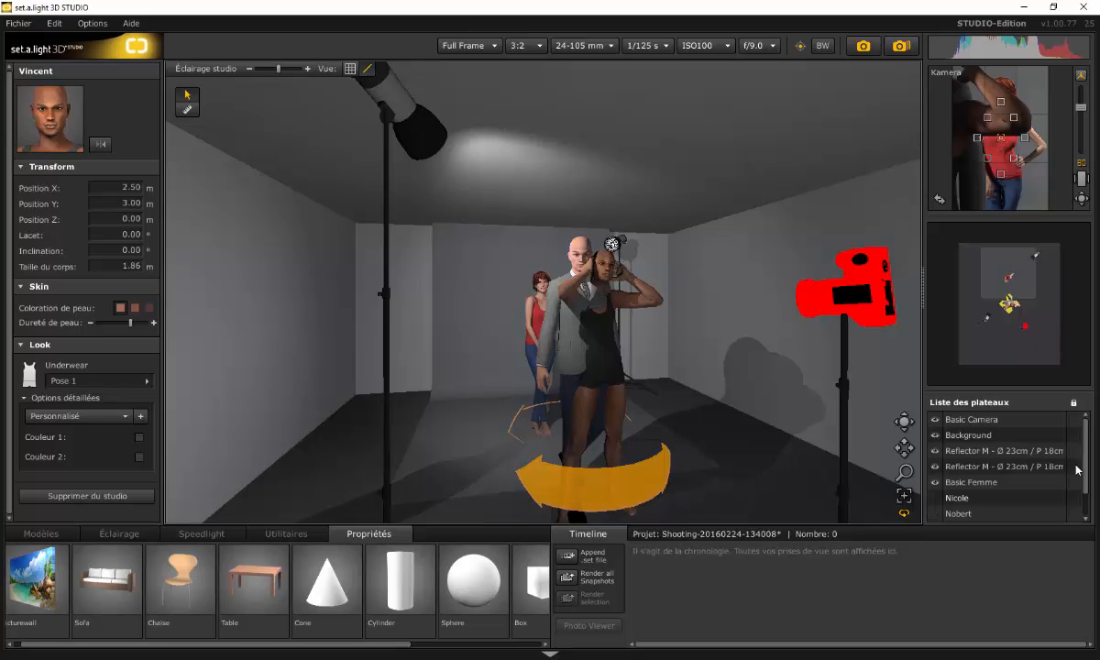
- Hide the Vincent model and the remaining visible Nobert model so only Basic Femme stays in the scene
{"action": "scroll", "coordinate": [944, 502], "scroll_direction": "down", "scroll_amount": 2}
{"action": "left_click", "coordinate": [935, 514]}
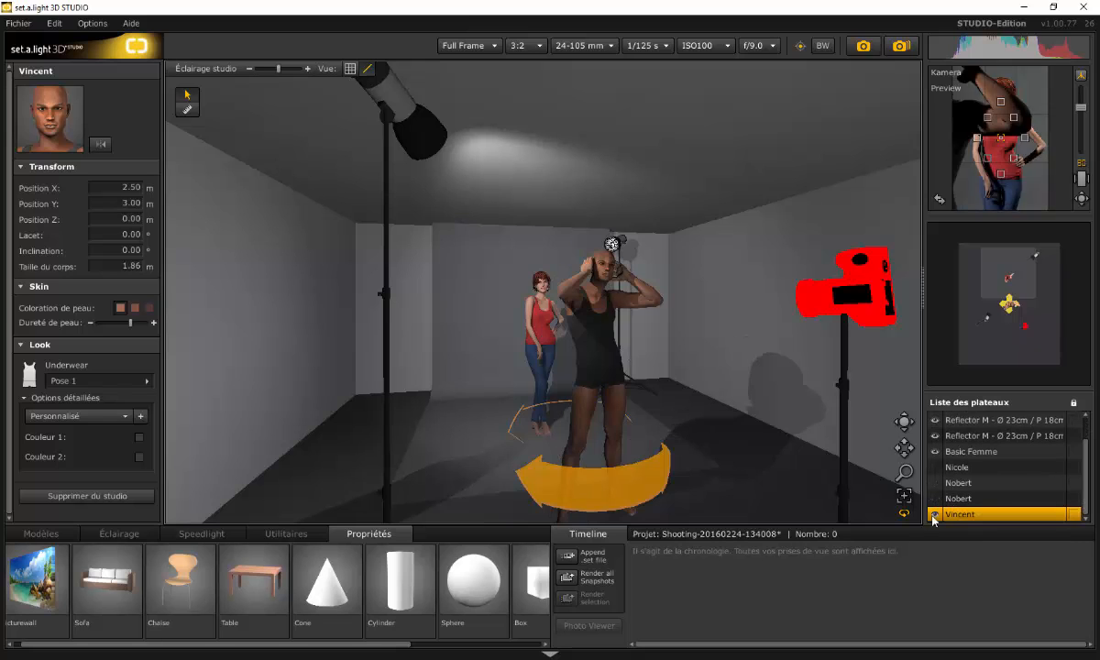
{"action": "left_click", "coordinate": [934, 499]}
- Move the front studio light to about X 0.96 m, Y 3.75 m at 2.30 m height and re-aim its head
{"action": "left_click", "coordinate": [618, 447]}
{"action": "left_click_drag", "start_coordinate": [618, 444], "coordinate": [442, 462]}
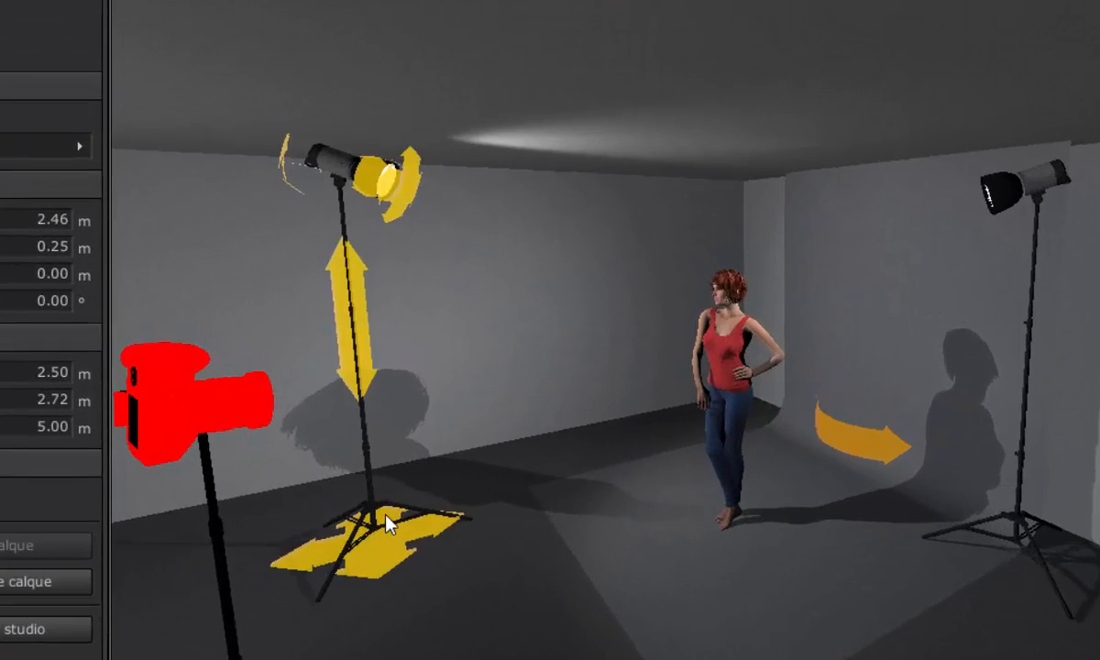
{"action": "mouse_move", "coordinate": [389, 525]}
{"action": "left_mouse_down"}
{"action": "mouse_move", "coordinate": [459, 526]}
{"action": "mouse_move", "coordinate": [351, 499]}
{"action": "mouse_move", "coordinate": [380, 506]}
{"action": "left_mouse_up"}
{"action": "mouse_move", "coordinate": [358, 321]}
{"action": "left_mouse_down"}
{"action": "mouse_move", "coordinate": [363, 428]}
{"action": "mouse_move", "coordinate": [353, 318]}
{"action": "left_mouse_up"}
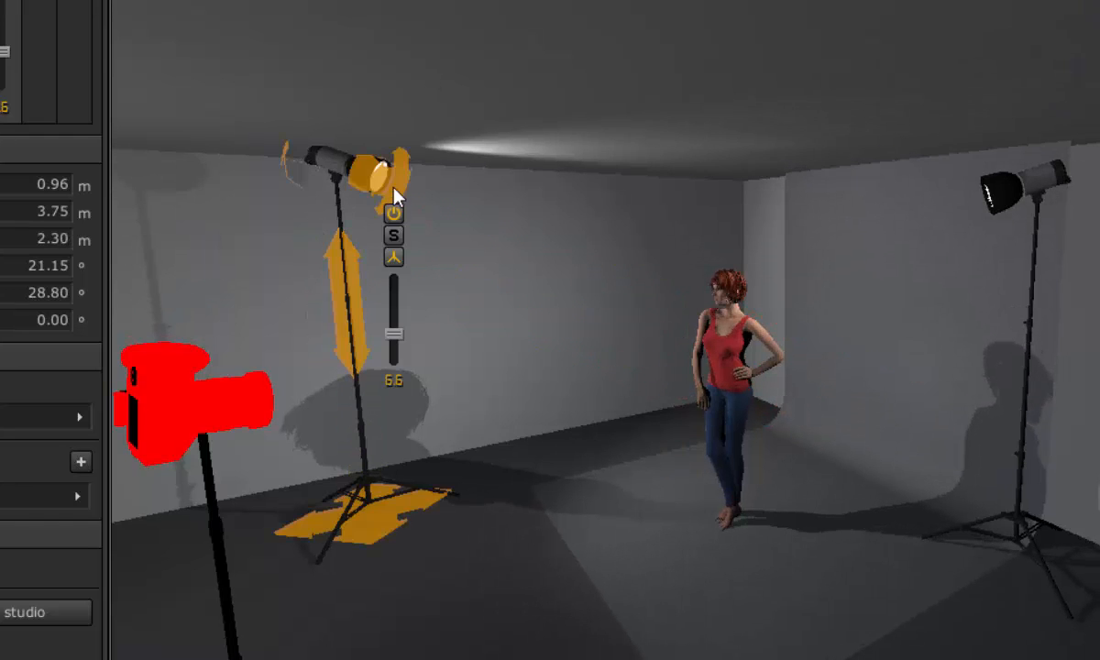
{"action": "left_click_drag", "start_coordinate": [368, 172], "coordinate": [360, 200]}
- Try the rear light at power 10, set it to 7.7 and lower the light to a height of about 1.93 m
{"action": "left_click_drag", "start_coordinate": [572, 385], "coordinate": [849, 398]}
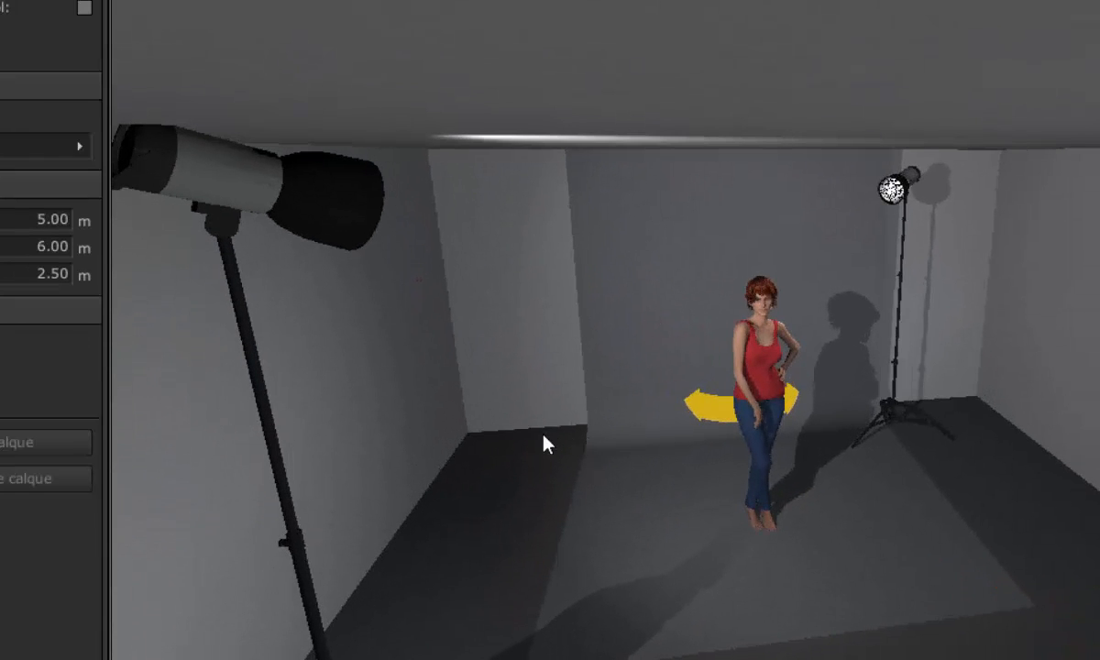
{"action": "left_click", "coordinate": [901, 303]}
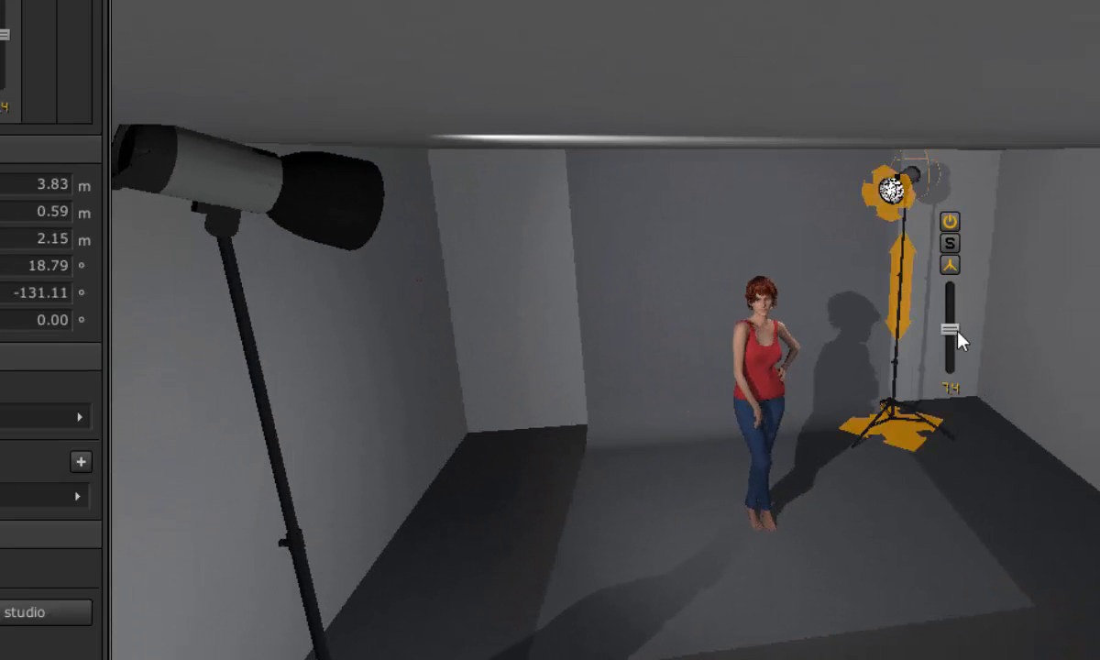
{"action": "left_click_drag", "start_coordinate": [957, 330], "coordinate": [1000, 280]}
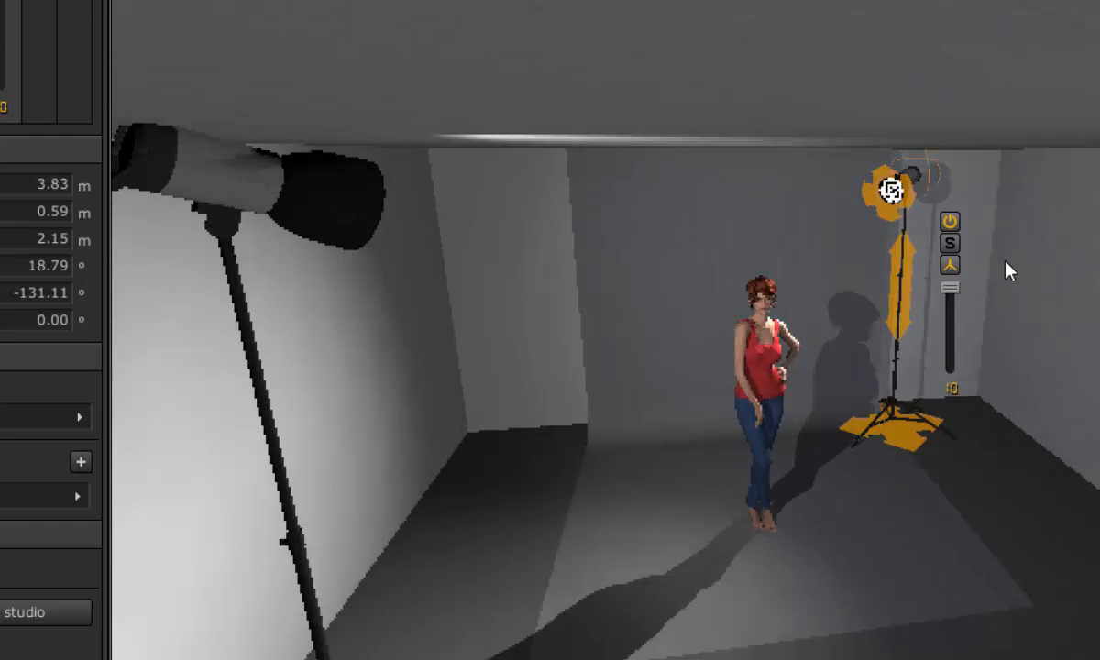
{"action": "mouse_move", "coordinate": [985, 323]}
{"action": "left_mouse_down"}
{"action": "mouse_move", "coordinate": [977, 334]}
{"action": "mouse_move", "coordinate": [981, 325]}
{"action": "left_mouse_up"}
{"action": "left_click_drag", "start_coordinate": [901, 302], "coordinate": [898, 314]}
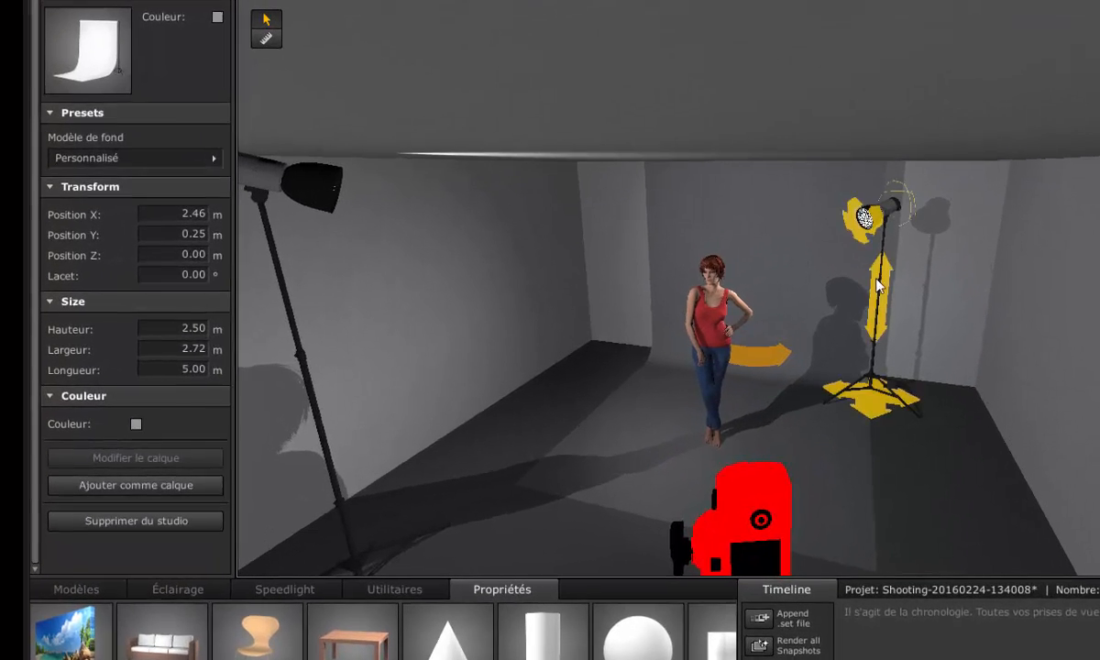
- Add a custom flash head named monflash to the rear light with control range 5.0 - 10.0 and 400Ws power, and check it in the flash selection
{"action": "left_click", "coordinate": [773, 292]}
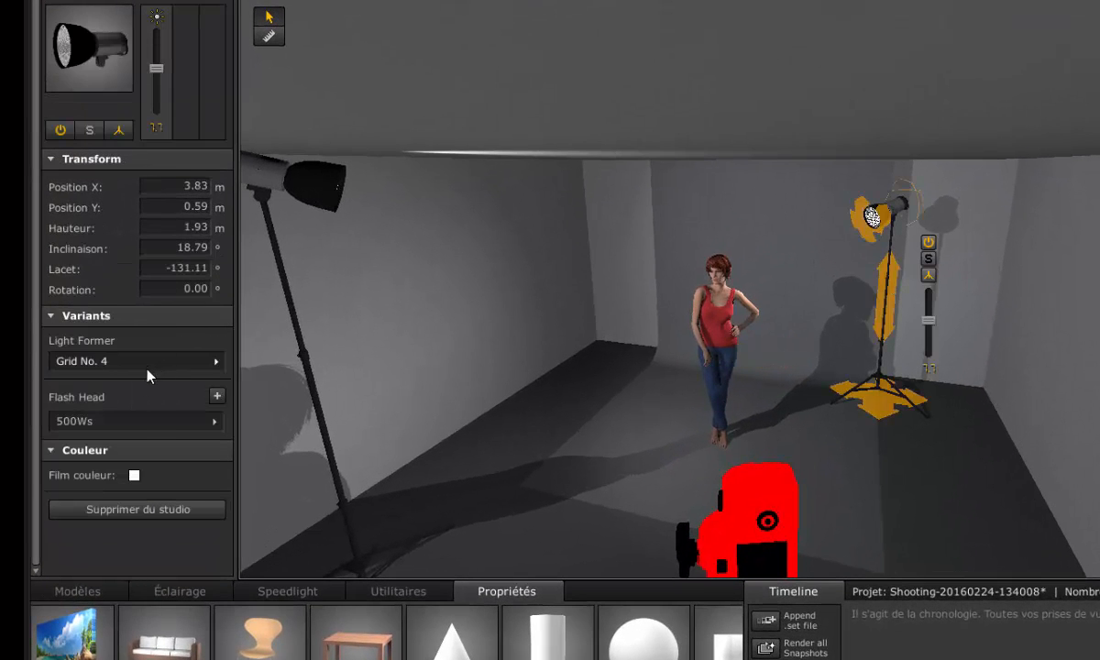
{"action": "left_click", "coordinate": [142, 422]}
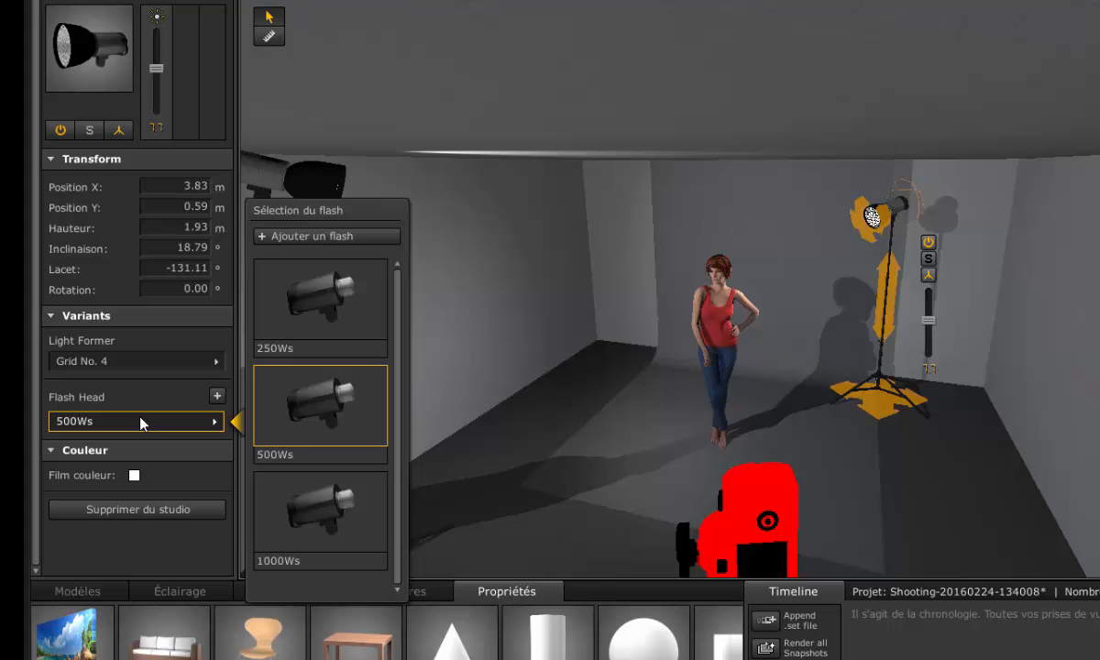
{"action": "left_click", "coordinate": [353, 237]}
{"action": "type", "text": "monflash"}
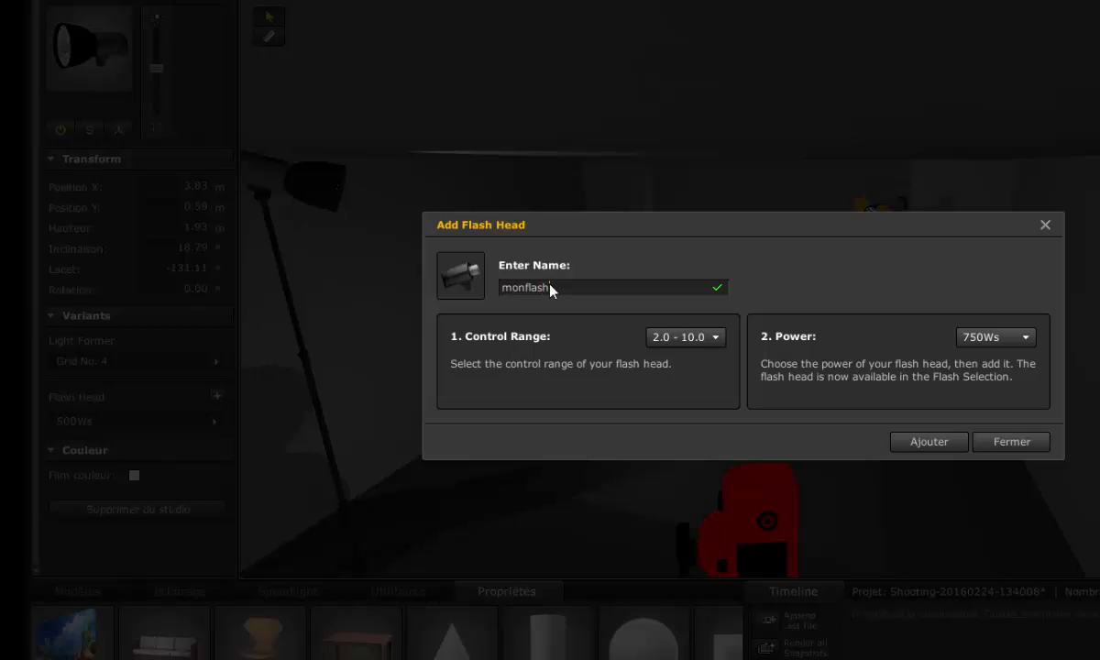
{"action": "left_click", "coordinate": [1008, 343]}
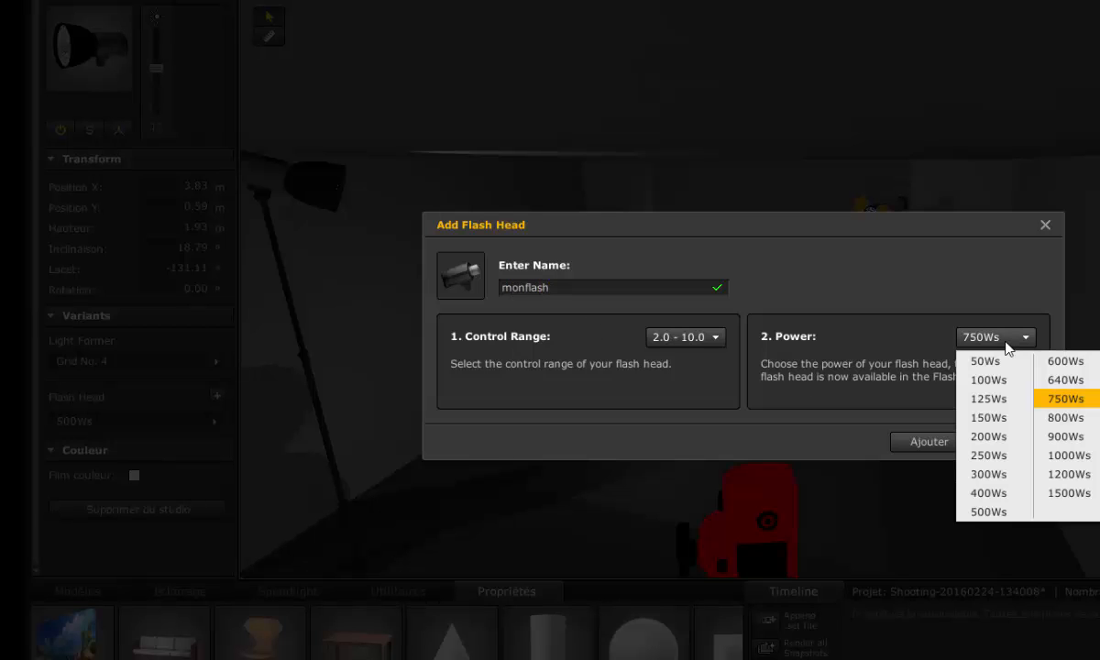
{"action": "left_click", "coordinate": [1006, 496]}
{"action": "left_click", "coordinate": [715, 341]}
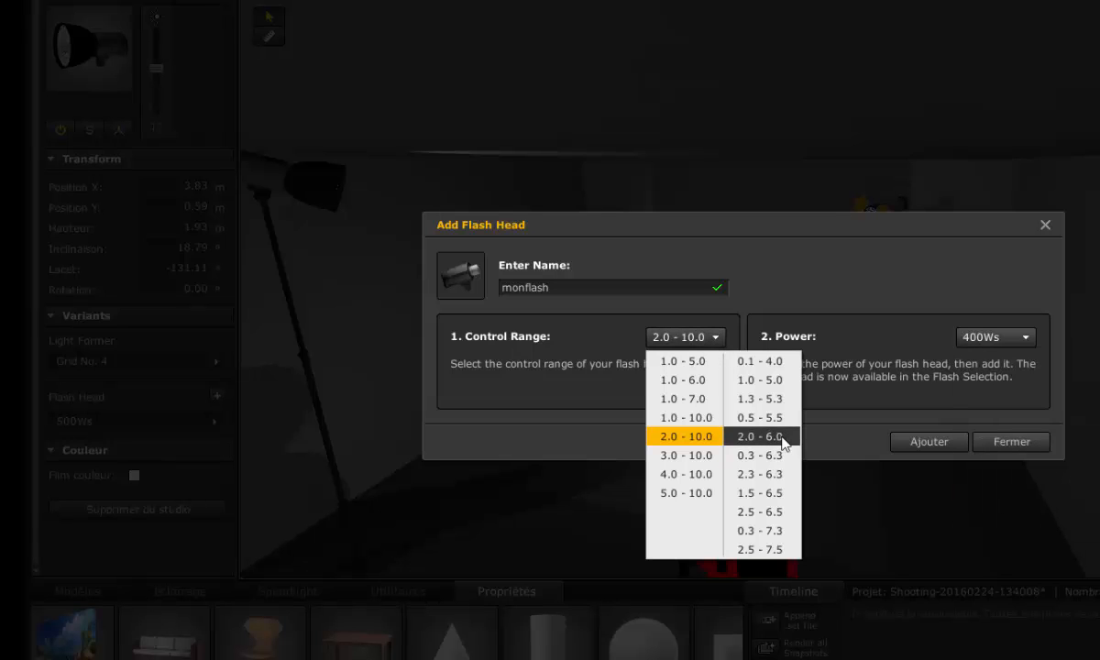
{"action": "left_click", "coordinate": [686, 493]}
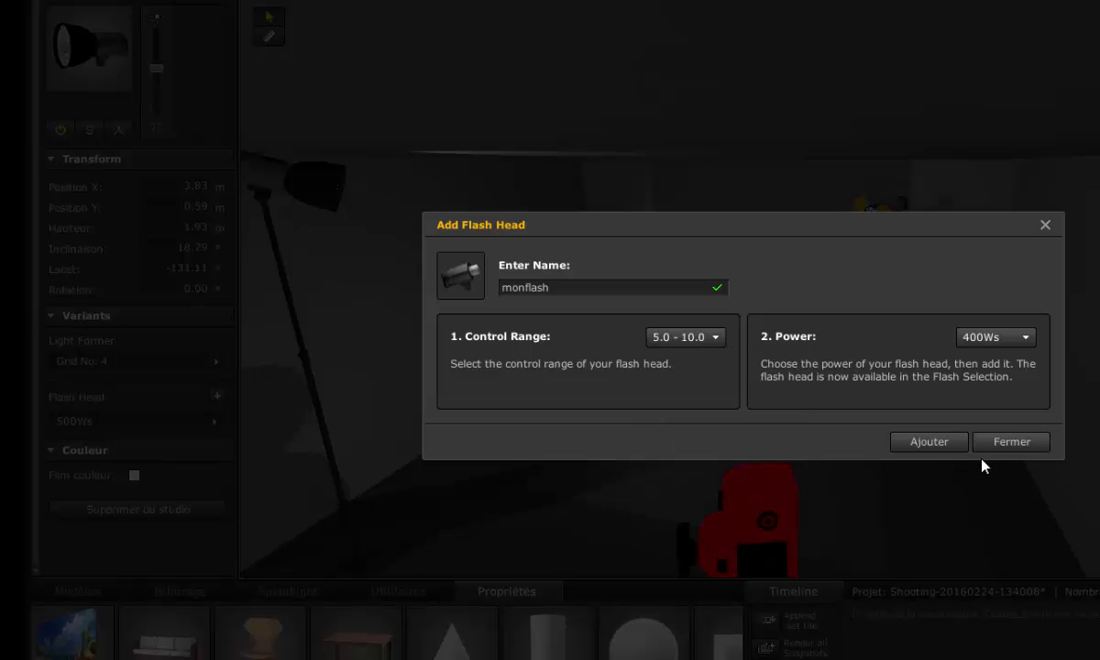
{"action": "left_click", "coordinate": [929, 442]}
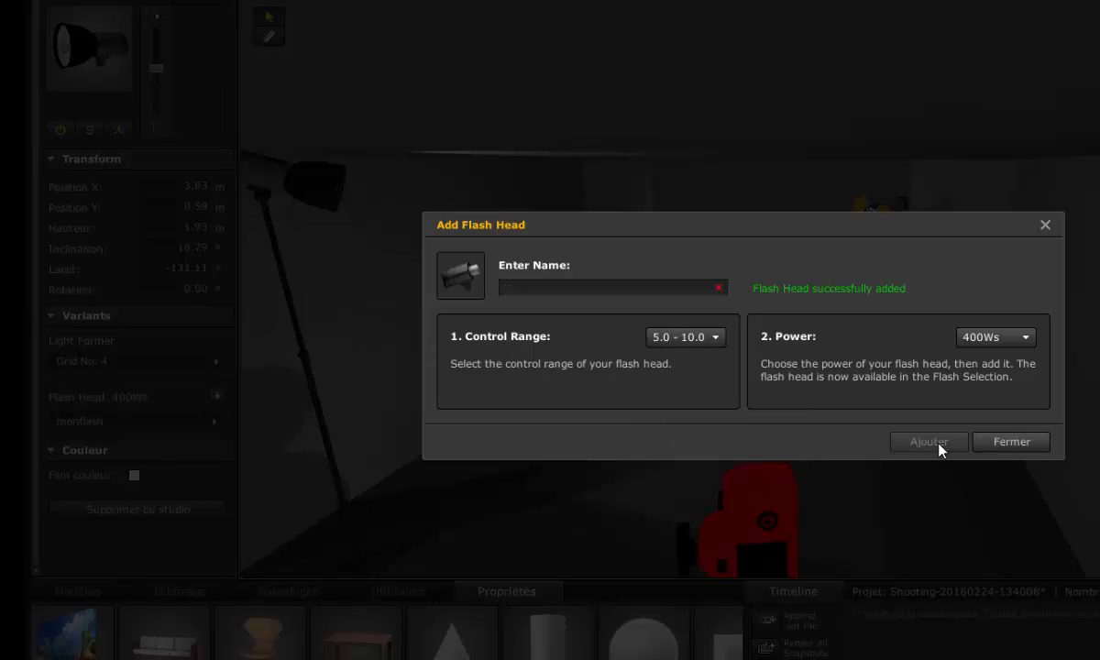
{"action": "left_click", "coordinate": [1006, 444]}
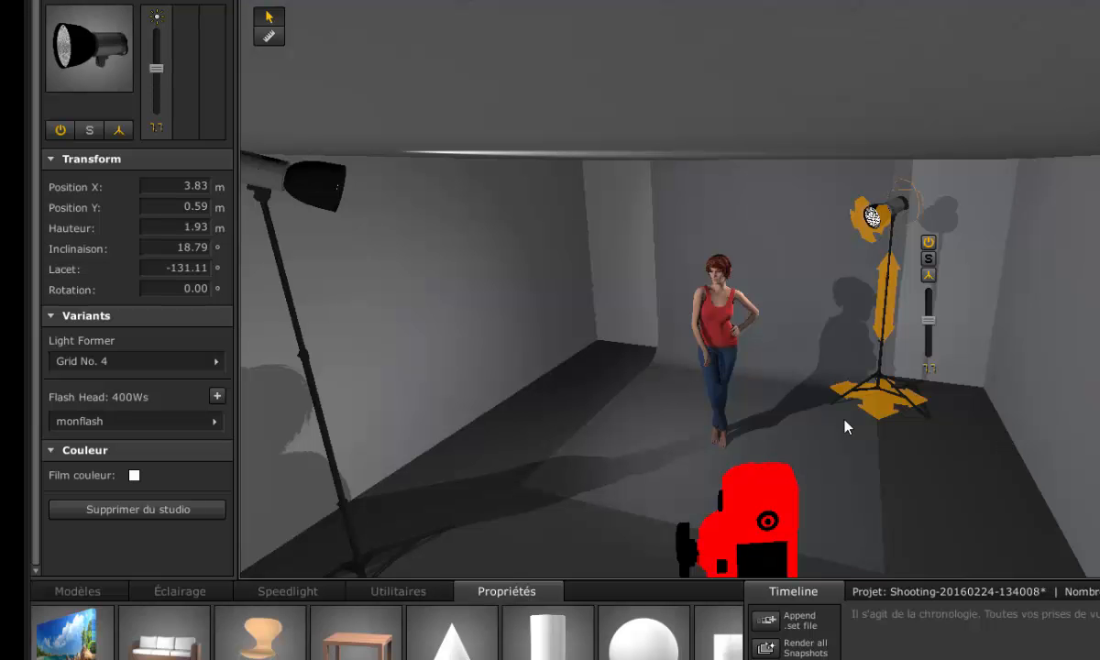
{"action": "left_click", "coordinate": [145, 421]}
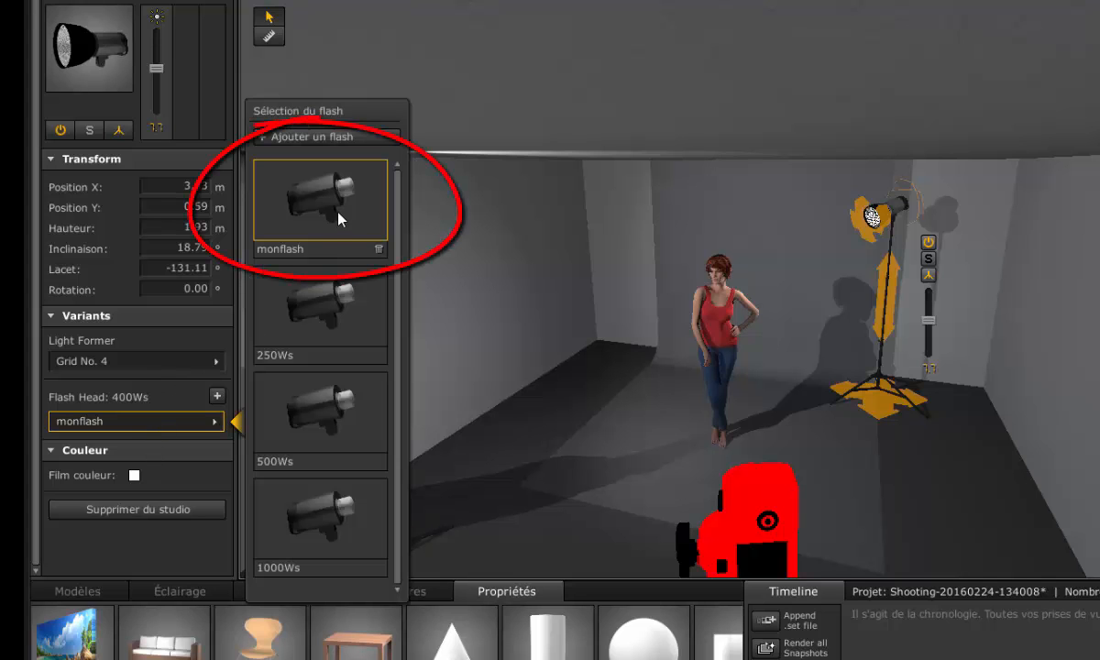
- Set the rear light's colour film to the blue swatch 548FB5
{"action": "left_click", "coordinate": [135, 476]}
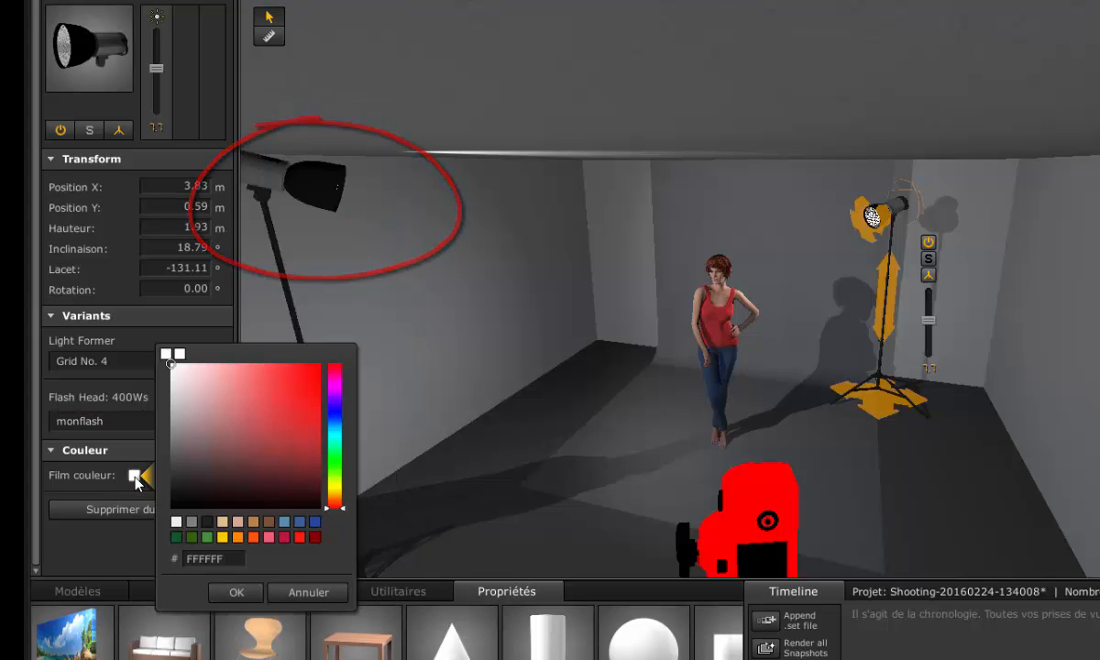
{"action": "left_click", "coordinate": [284, 522]}
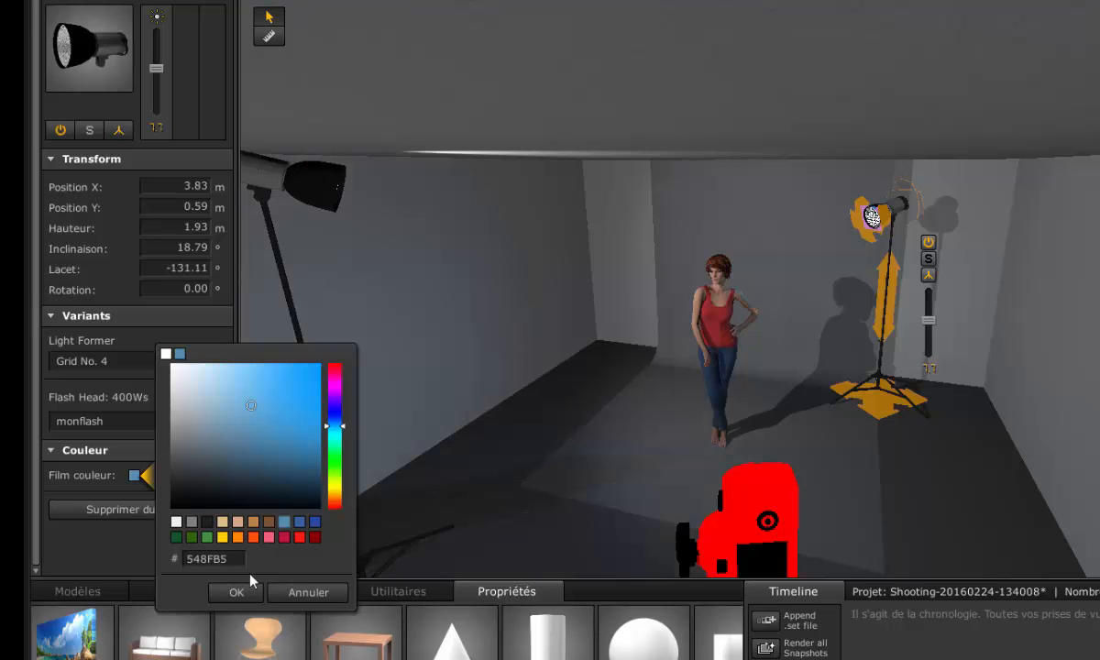
{"action": "left_click", "coordinate": [236, 592]}
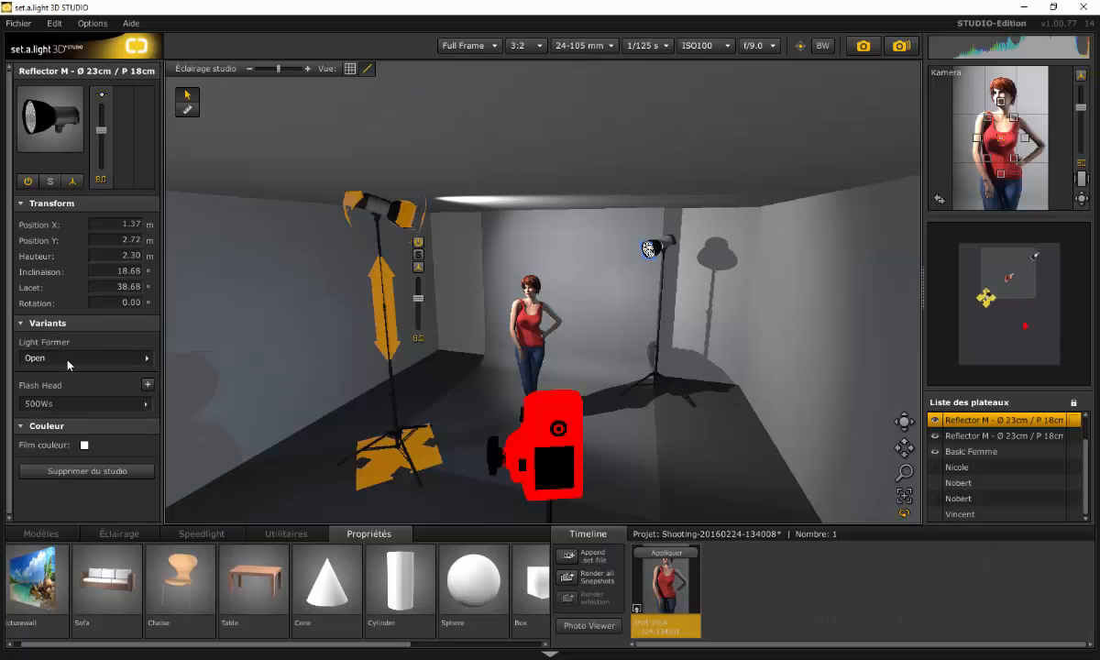
- Compare Grid No. 1 to Grid No. 4 on the front light and apply Grid No. 1 as its light former
{"action": "left_click", "coordinate": [68, 363]}
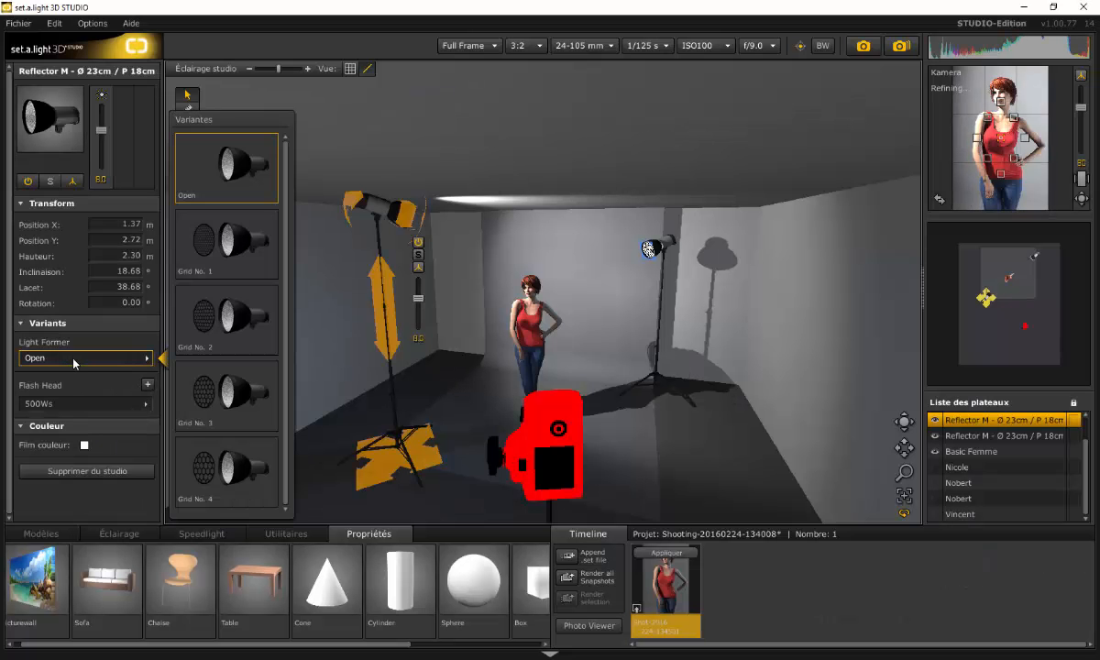
{"action": "left_click", "coordinate": [235, 254]}
{"action": "left_click", "coordinate": [217, 302]}
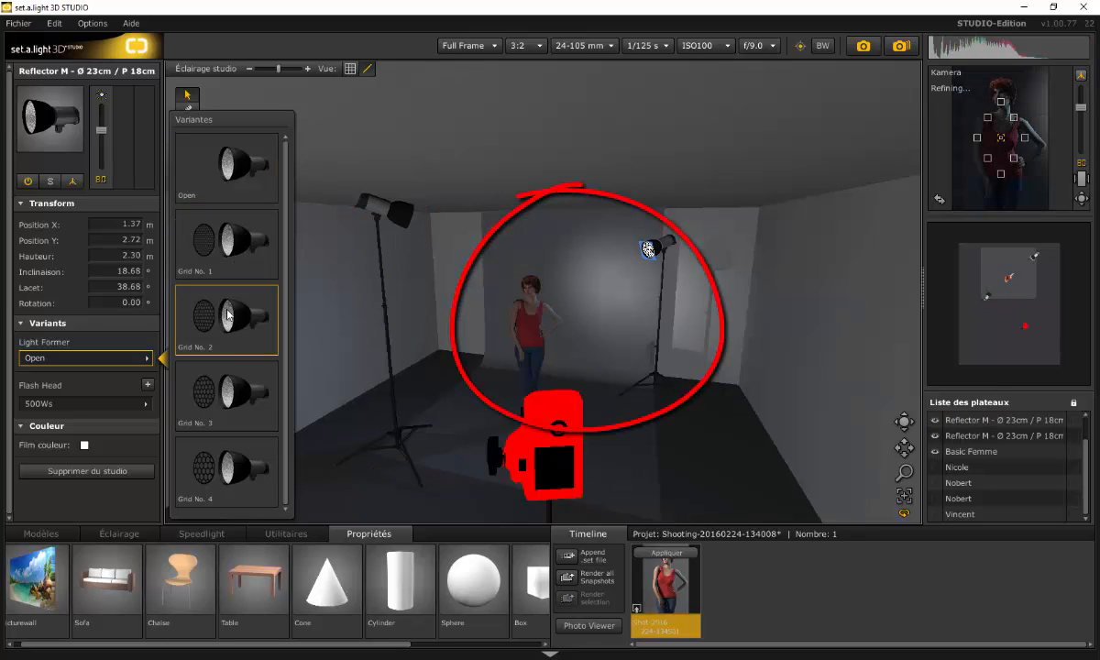
{"action": "left_click", "coordinate": [229, 387]}
{"action": "left_click", "coordinate": [220, 443]}
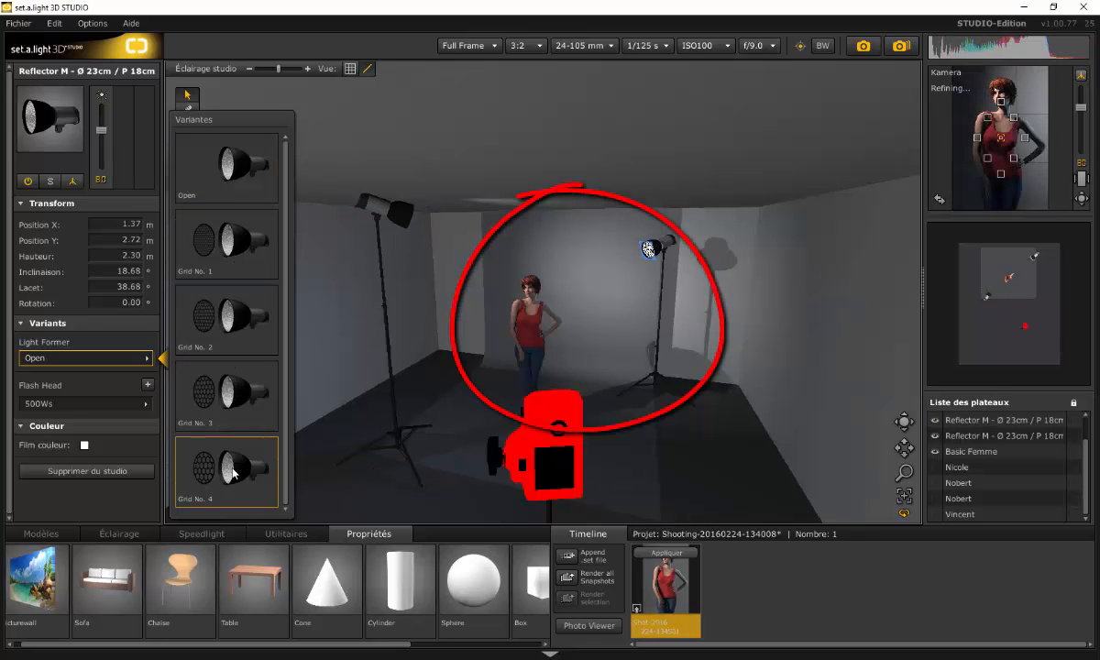
{"action": "left_click", "coordinate": [231, 408]}
{"action": "left_click", "coordinate": [235, 317]}
{"action": "left_click", "coordinate": [236, 252]}
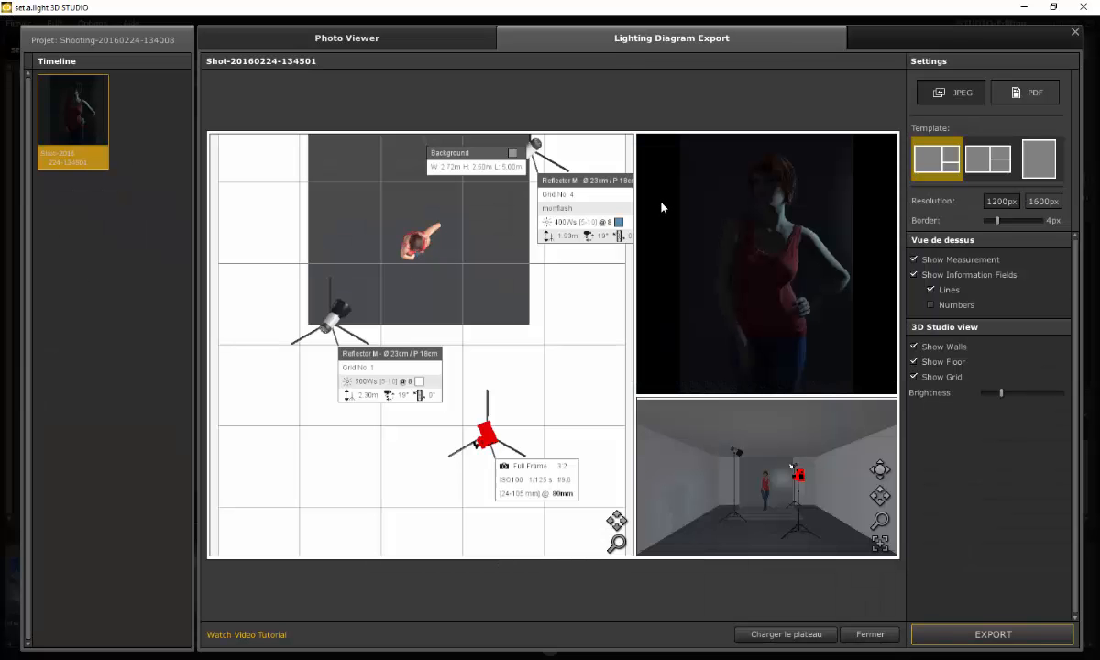
- View the rendered shot in the Photo Viewer, return to the studio and select the front light
{"action": "left_click", "coordinate": [433, 44]}
{"action": "left_click", "coordinate": [1075, 33]}
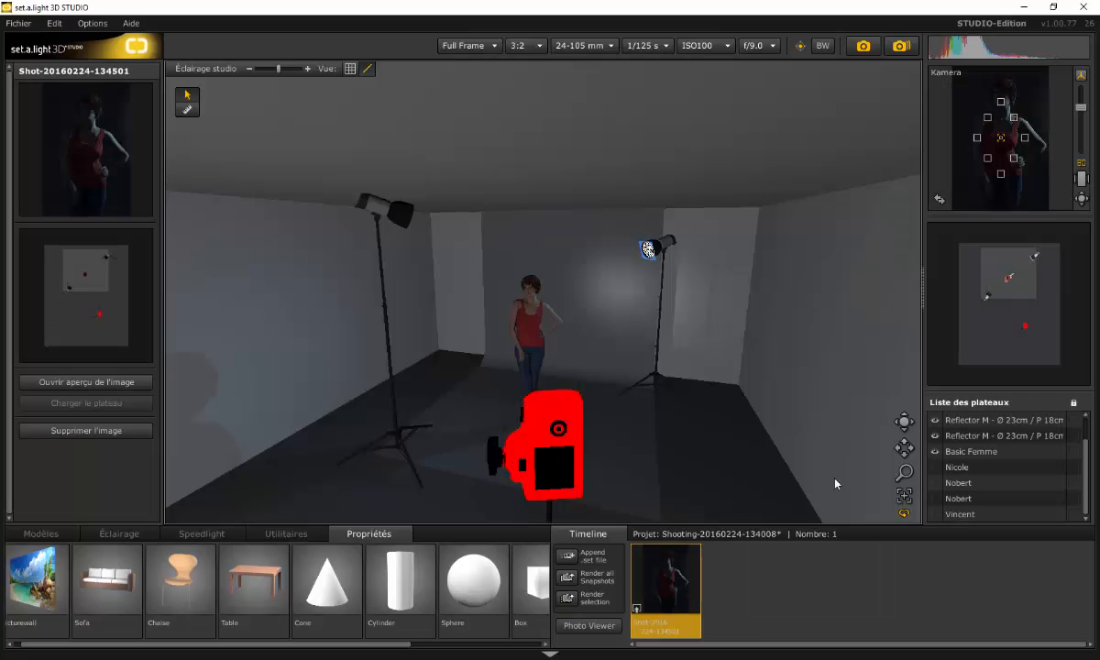
{"action": "left_click", "coordinate": [392, 390]}
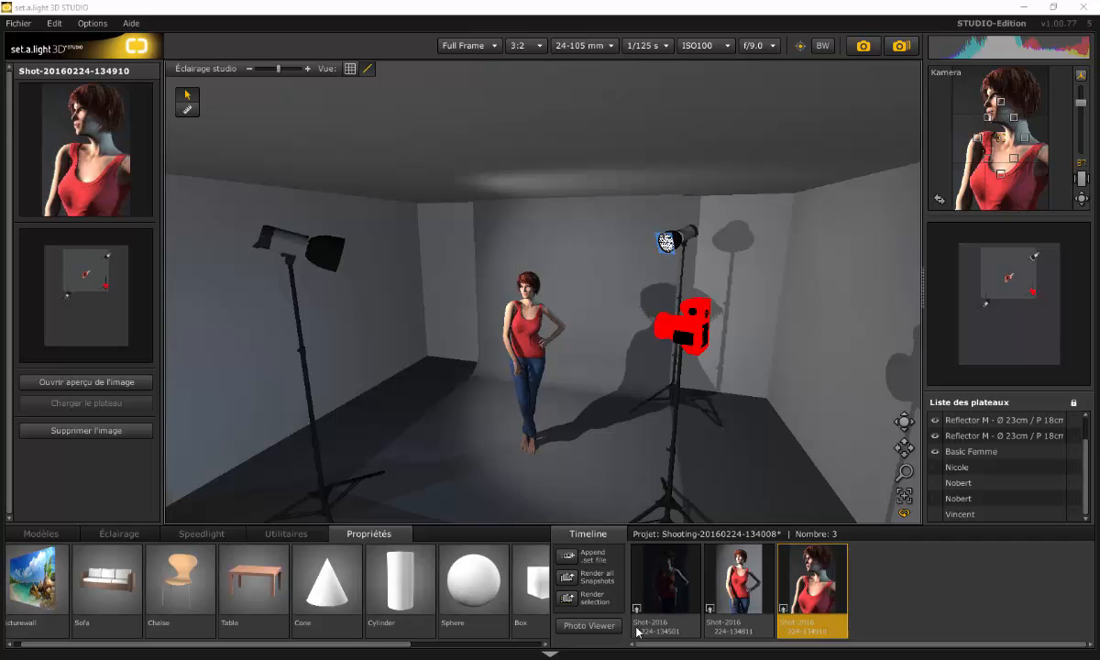
{"action": "left_click", "coordinate": [733, 577]}
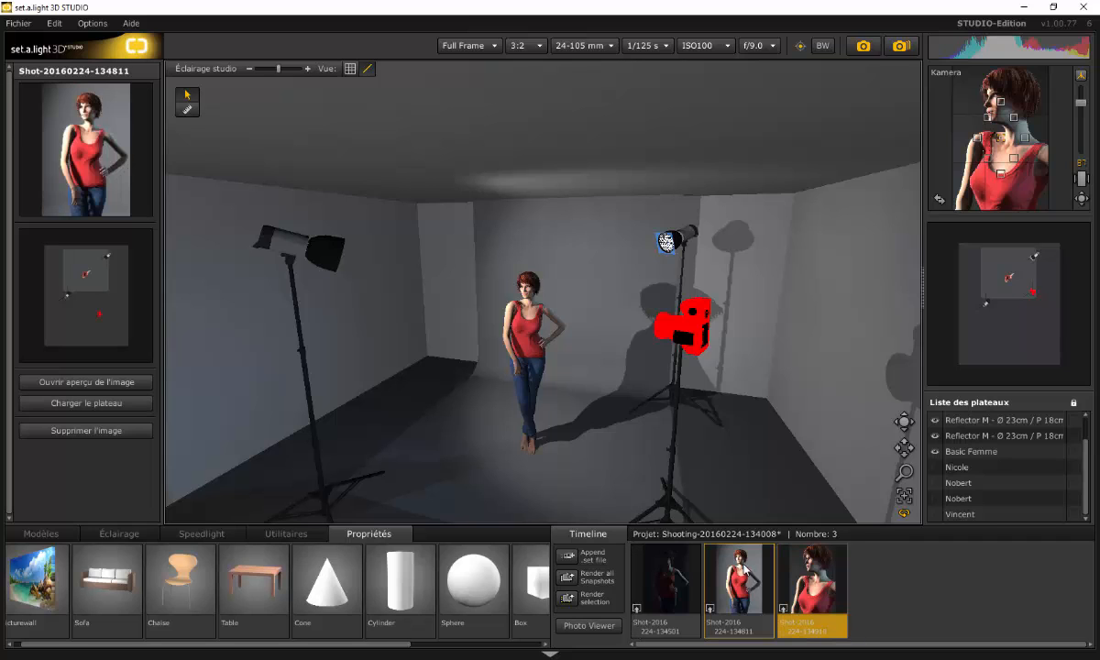
{"action": "left_click", "coordinate": [712, 609]}
{"action": "left_click", "coordinate": [784, 609]}
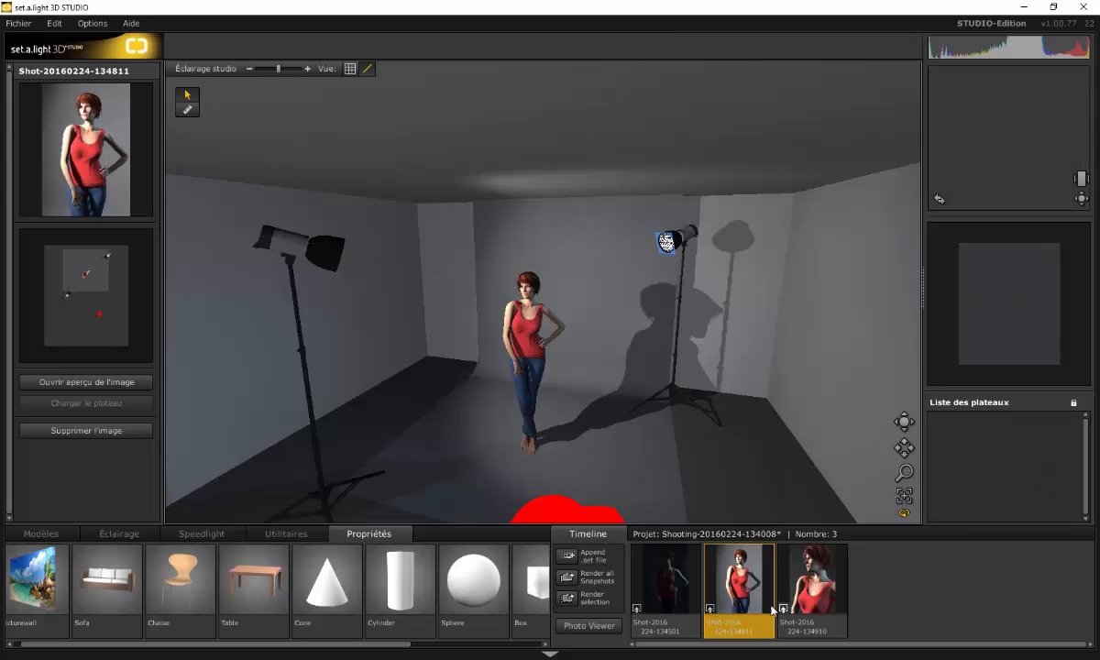
{"action": "left_click", "coordinate": [637, 609]}
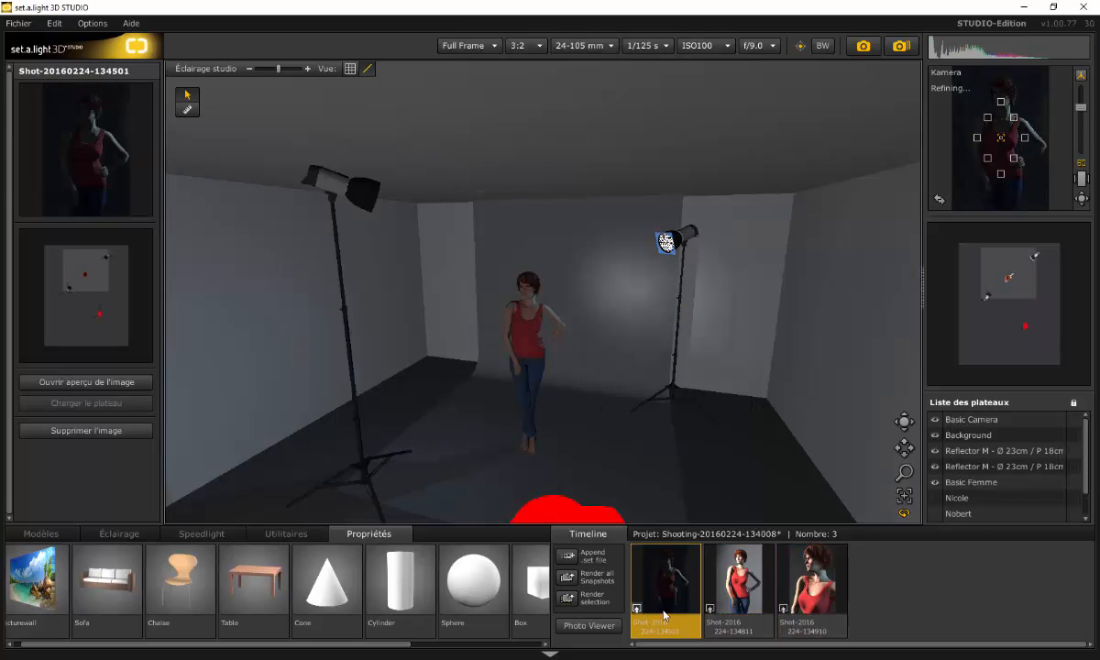
{"action": "left_click", "coordinate": [711, 609]}
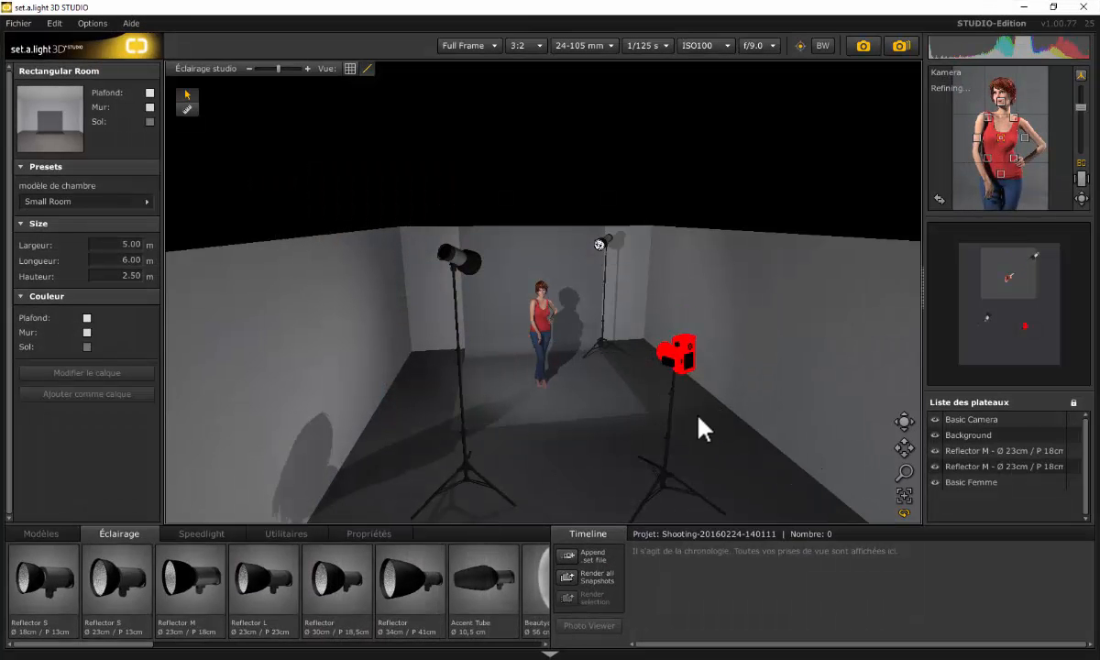
- Set the camera's focal length to 105 mm and look through the available lenses
{"action": "left_click", "coordinate": [670, 433]}
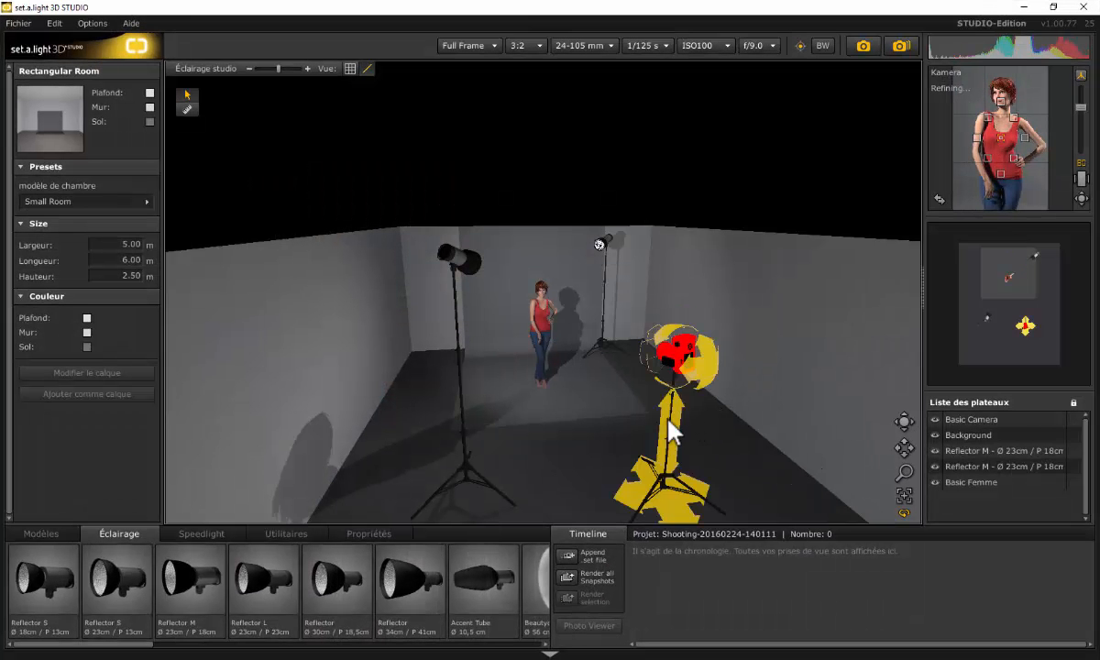
{"action": "left_click_drag", "start_coordinate": [714, 408], "coordinate": [722, 385]}
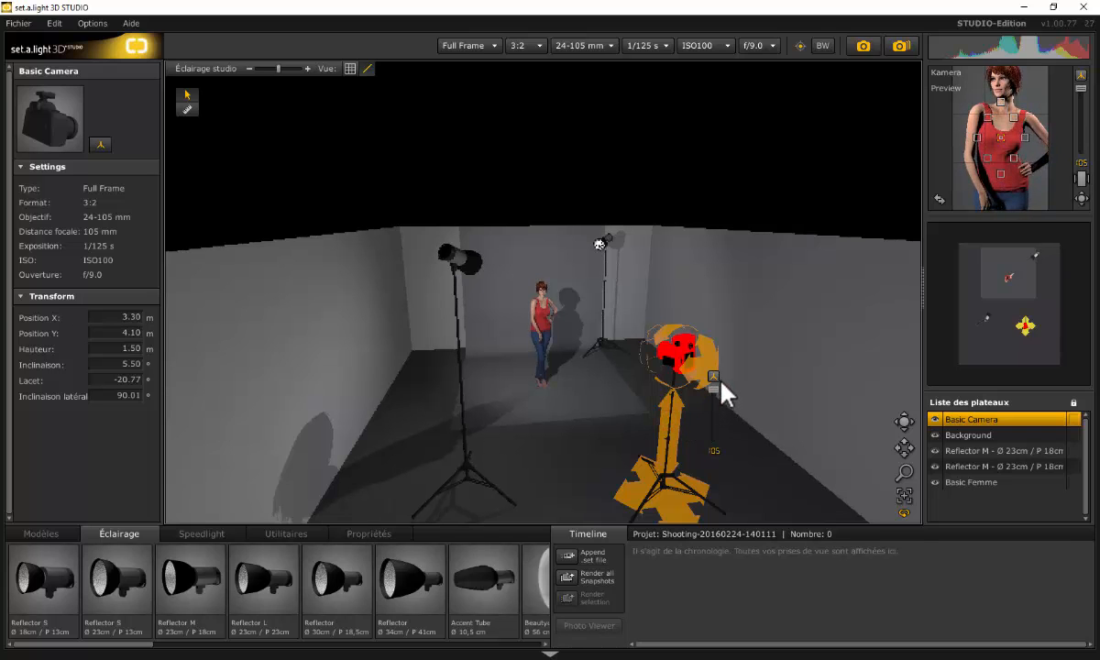
{"action": "left_click", "coordinate": [611, 45]}
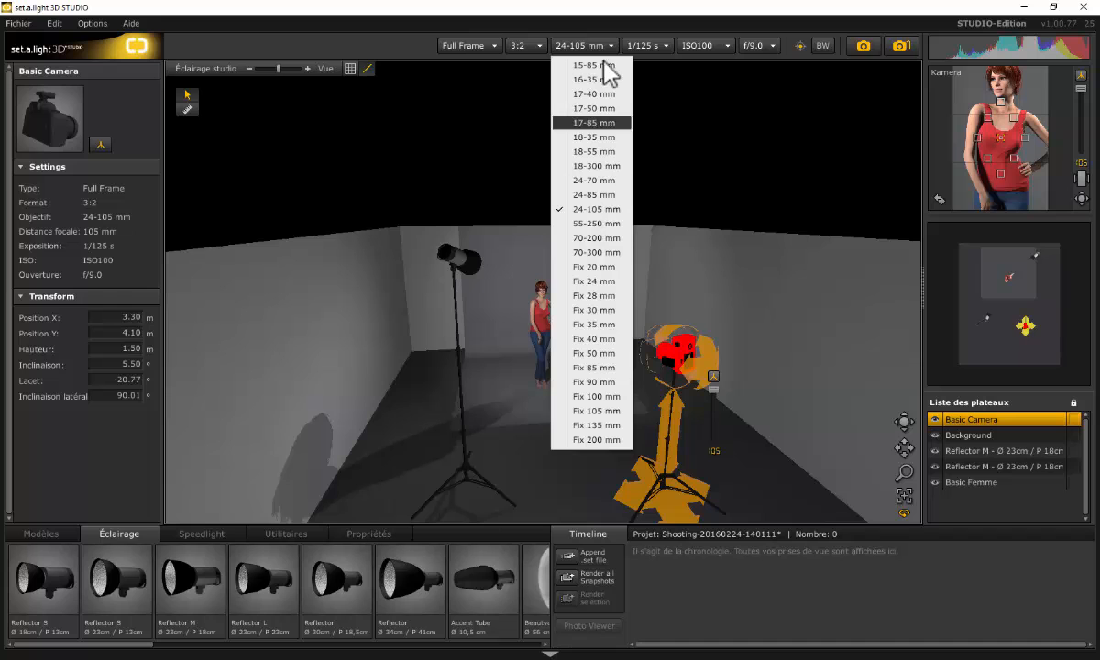
{"action": "left_click", "coordinate": [745, 281]}
- Move the camera closer to the model, to about X 3.0 m and Y 2.8 m, and aim it at her face
{"action": "mouse_move", "coordinate": [677, 424]}
{"action": "left_mouse_down"}
{"action": "mouse_move", "coordinate": [673, 399]}
{"action": "mouse_move", "coordinate": [672, 414]}
{"action": "left_mouse_up"}
{"action": "left_click_drag", "start_coordinate": [712, 355], "coordinate": [709, 359]}
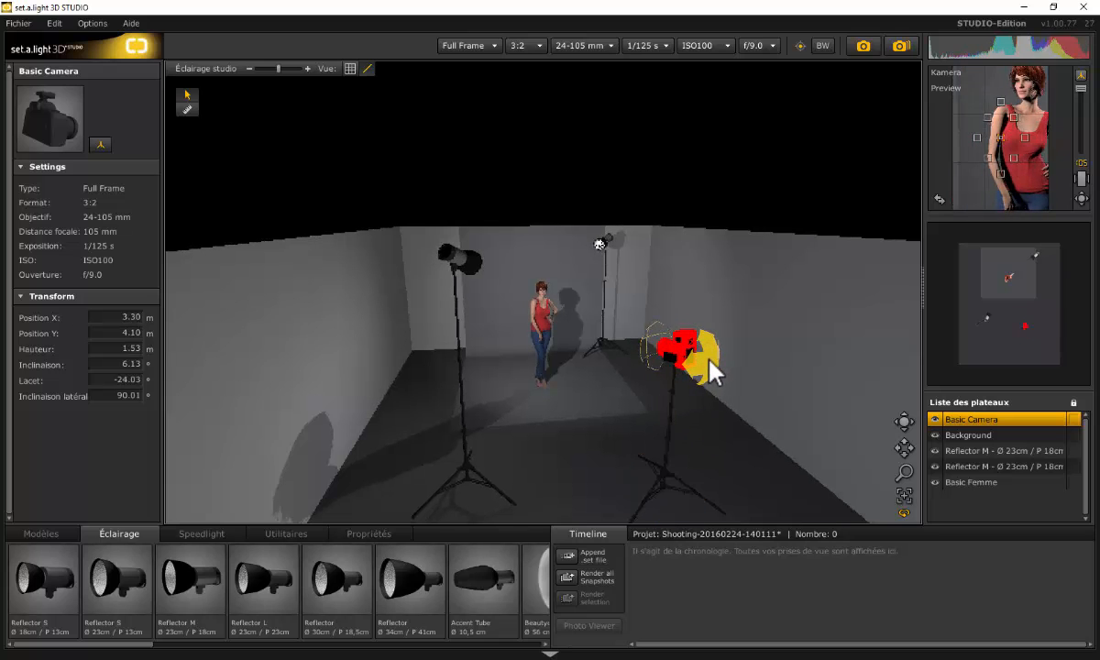
{"action": "left_click_drag", "start_coordinate": [672, 503], "coordinate": [595, 422]}
{"action": "left_click_drag", "start_coordinate": [615, 310], "coordinate": [616, 340]}
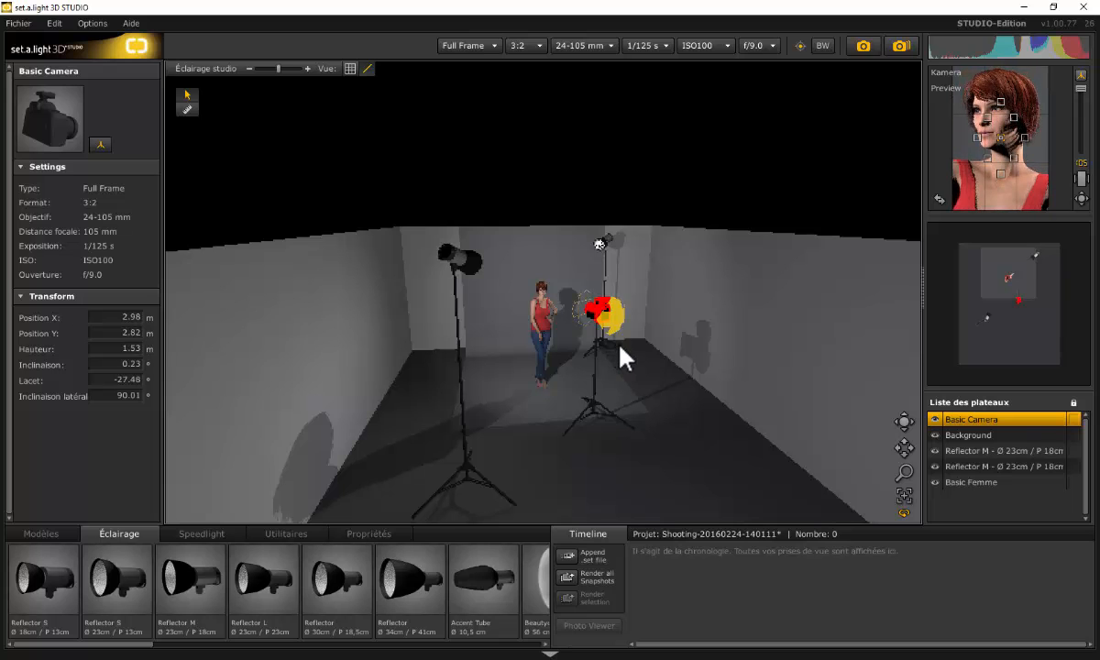
{"action": "left_click_drag", "start_coordinate": [600, 385], "coordinate": [615, 438]}
- Move the front Reflector M closer to the model, to about X 1.36 m and Y 2.74 m, and check its light in solo
{"action": "left_click", "coordinate": [469, 483]}
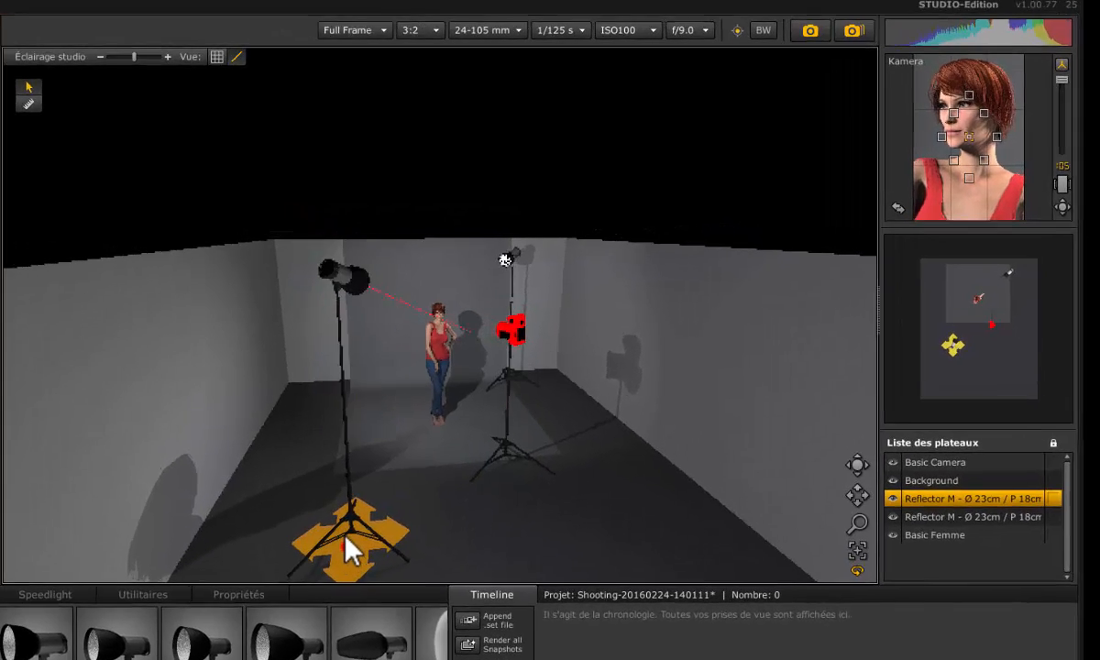
{"action": "left_click_drag", "start_coordinate": [346, 539], "coordinate": [360, 497]}
{"action": "mouse_move", "coordinate": [207, 553]}
{"action": "left_mouse_down"}
{"action": "mouse_move", "coordinate": [211, 518]}
{"action": "mouse_move", "coordinate": [211, 533]}
{"action": "mouse_move", "coordinate": [231, 538]}
{"action": "mouse_move", "coordinate": [191, 528]}
{"action": "mouse_move", "coordinate": [200, 535]}
{"action": "left_mouse_up"}
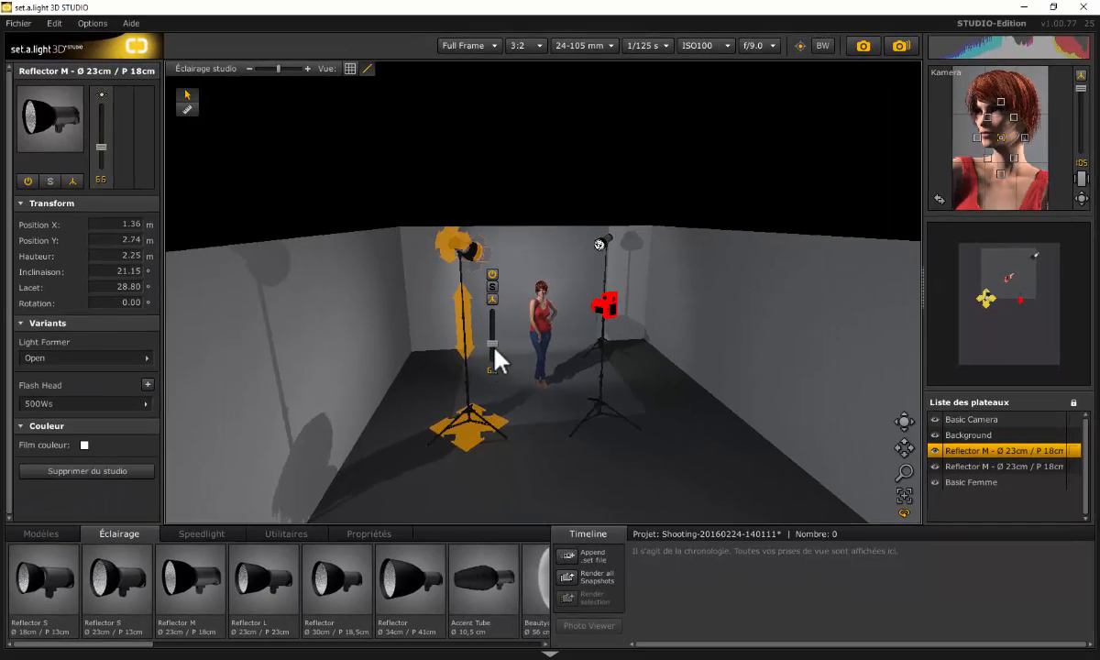
{"action": "left_click", "coordinate": [492, 287]}
{"action": "left_click", "coordinate": [493, 287]}
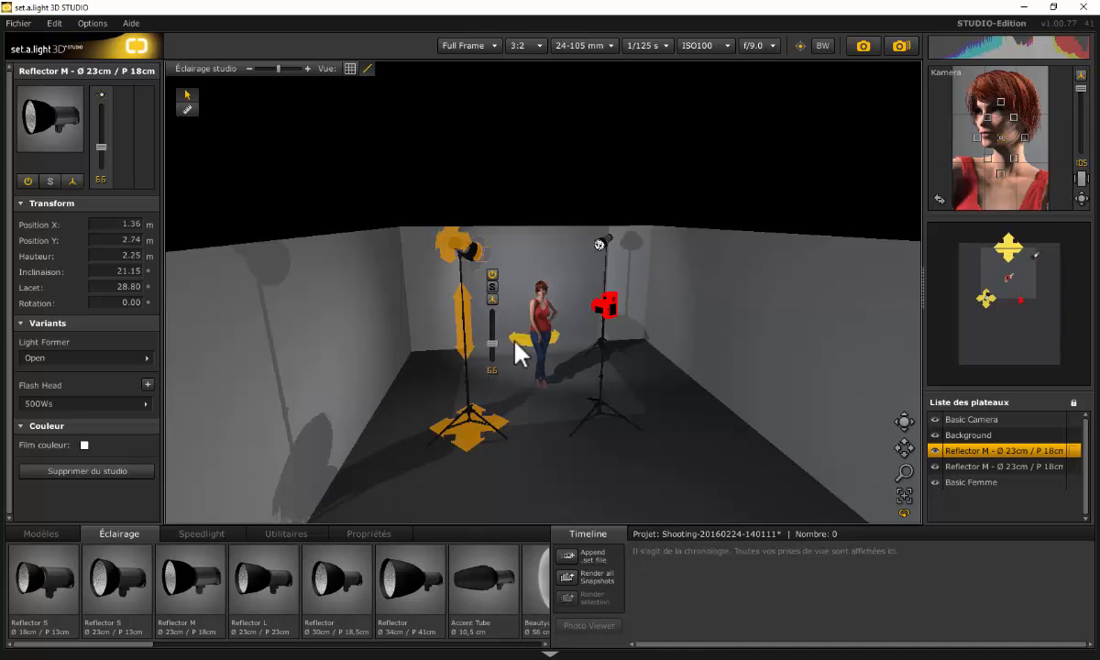
- Examine the shadows on the model's face and turn the front reflector to about 32° inclination and 47° yaw
{"action": "scroll", "coordinate": [512, 348], "scroll_direction": "up", "scroll_amount": 10}
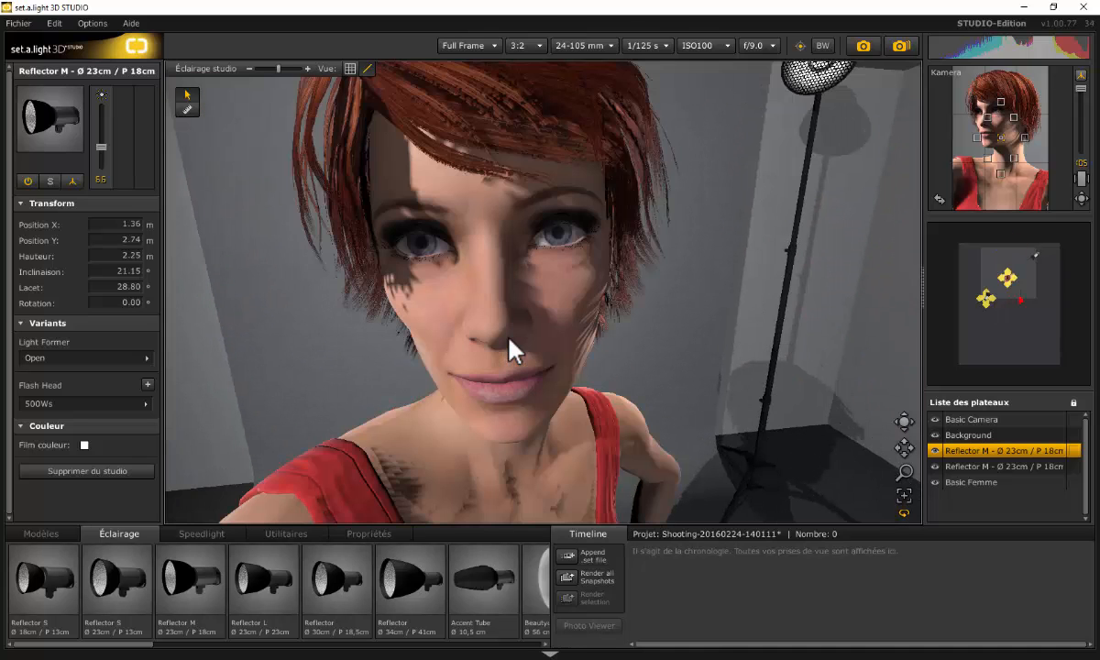
{"action": "scroll", "coordinate": [509, 340], "scroll_direction": "down", "scroll_amount": 10}
{"action": "scroll", "coordinate": [506, 339], "scroll_direction": "down", "scroll_amount": 3}
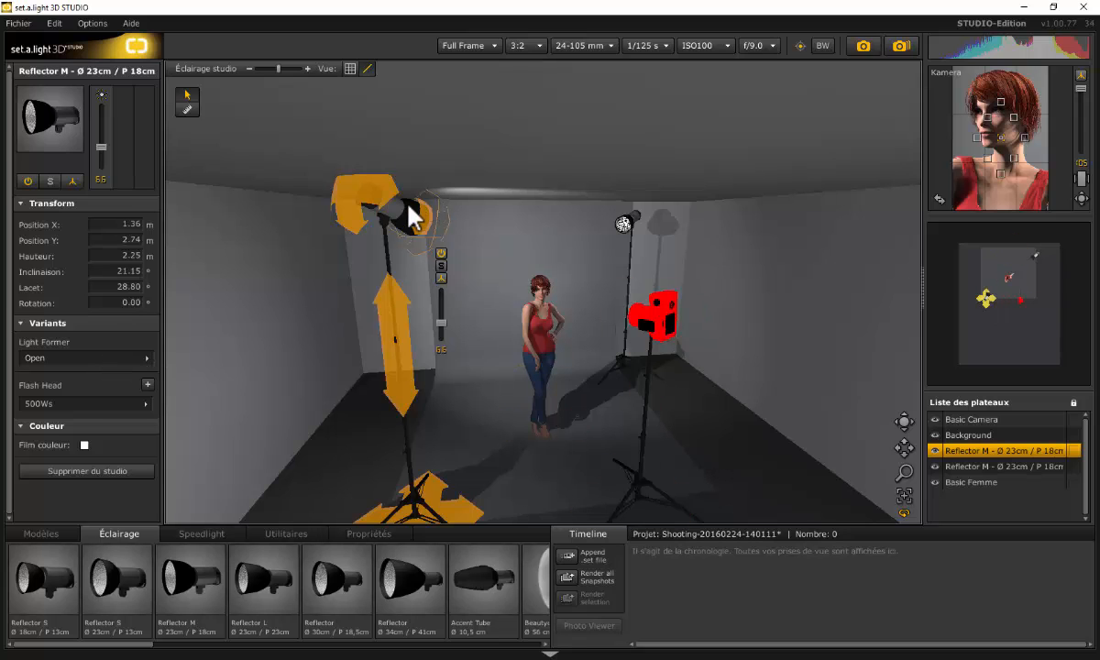
{"action": "left_click_drag", "start_coordinate": [384, 200], "coordinate": [312, 126]}
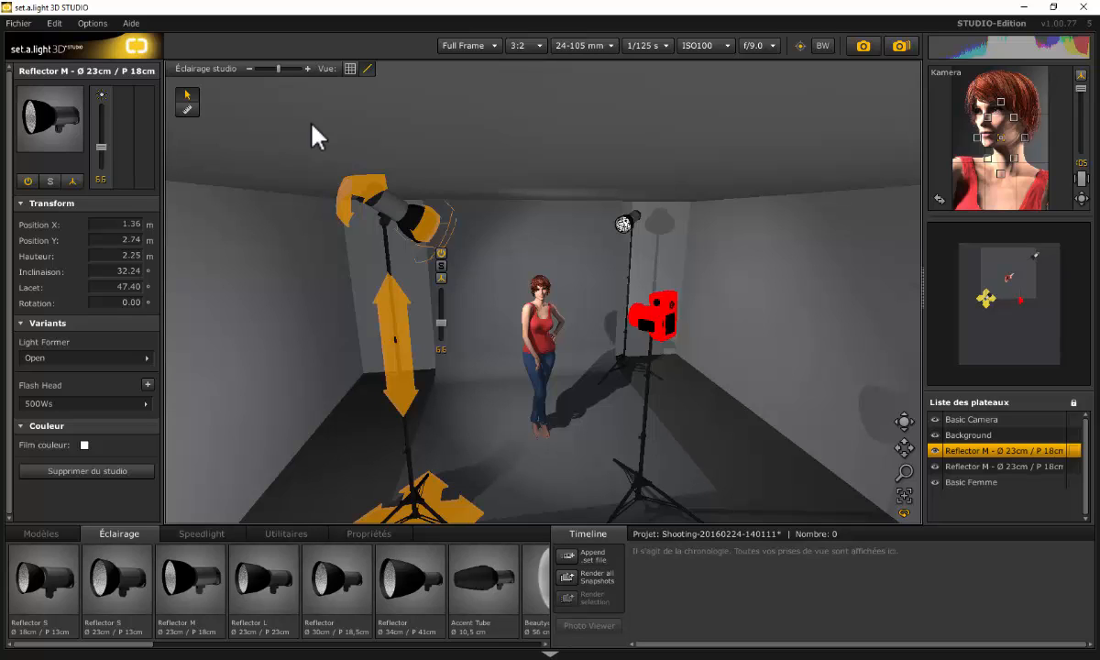
- Compare Grid No. 3 and Grid No. 2 on the front reflector and apply Grid No. 1 as its light former
{"action": "left_click", "coordinate": [123, 359]}
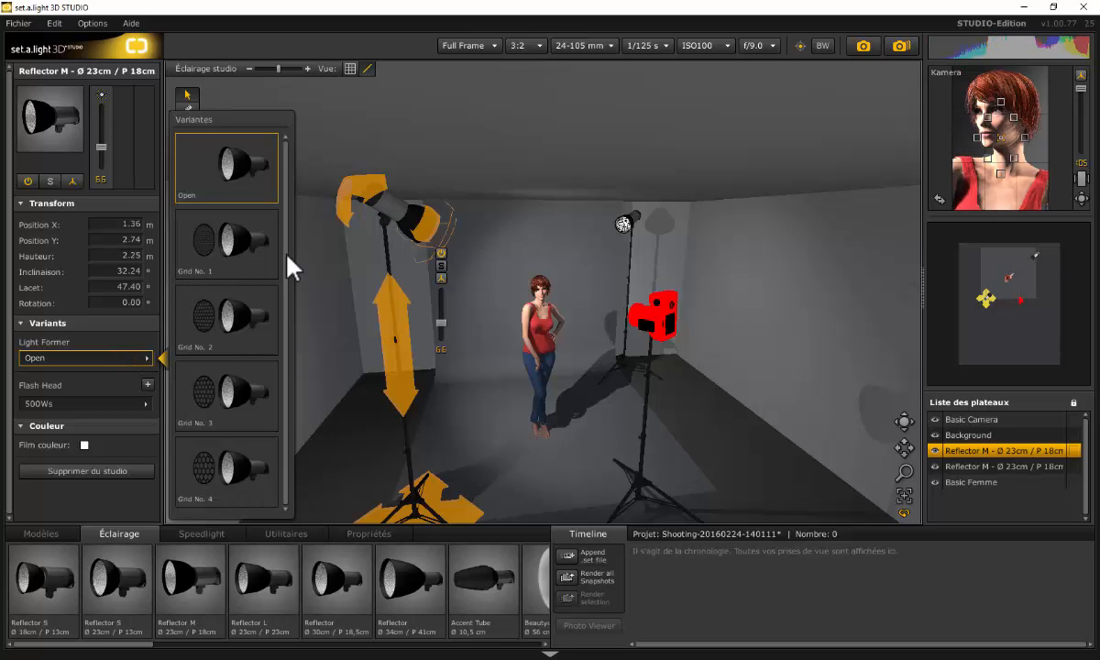
{"action": "left_click_drag", "start_coordinate": [283, 248], "coordinate": [282, 352]}
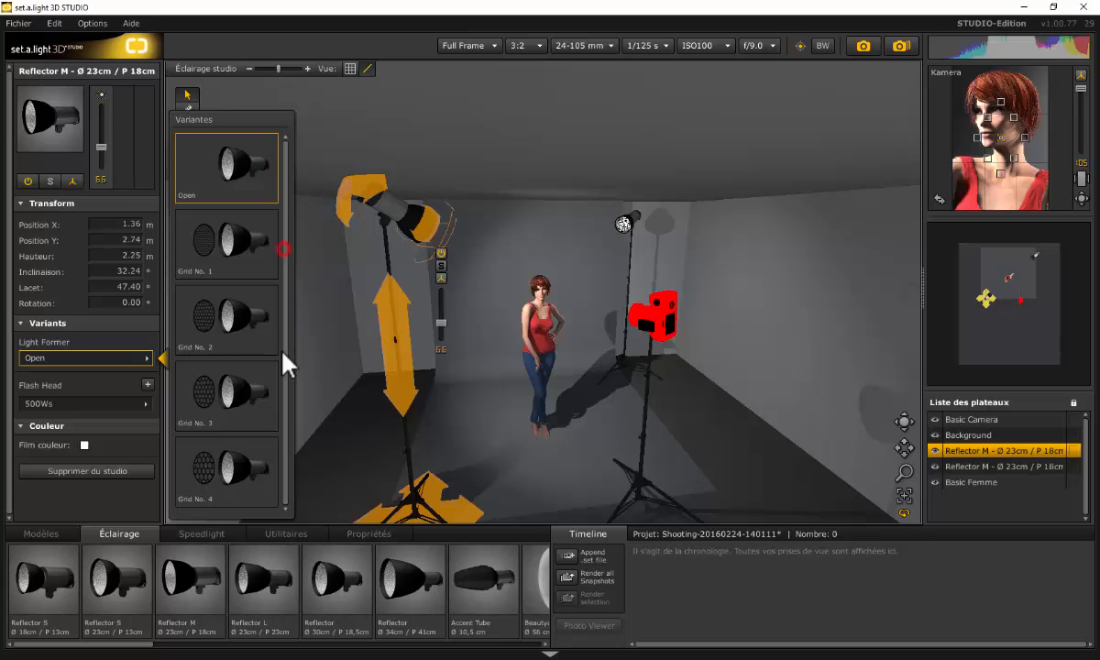
{"action": "left_click", "coordinate": [234, 396]}
{"action": "left_click", "coordinate": [228, 324]}
{"action": "left_click", "coordinate": [231, 244]}
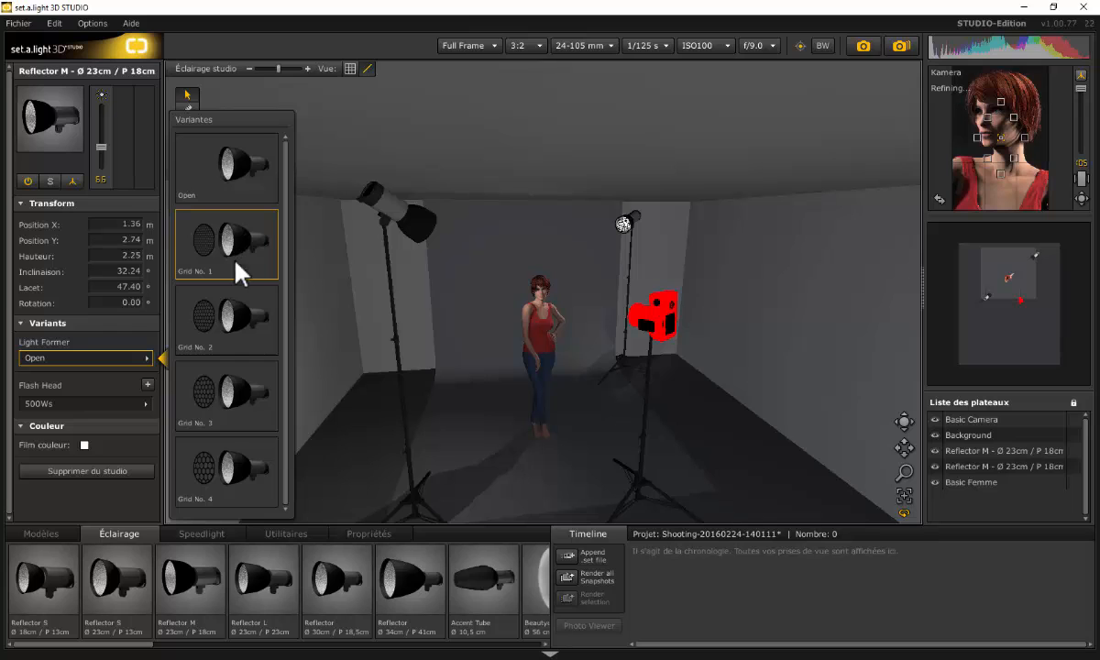
{"action": "left_click", "coordinate": [672, 579]}
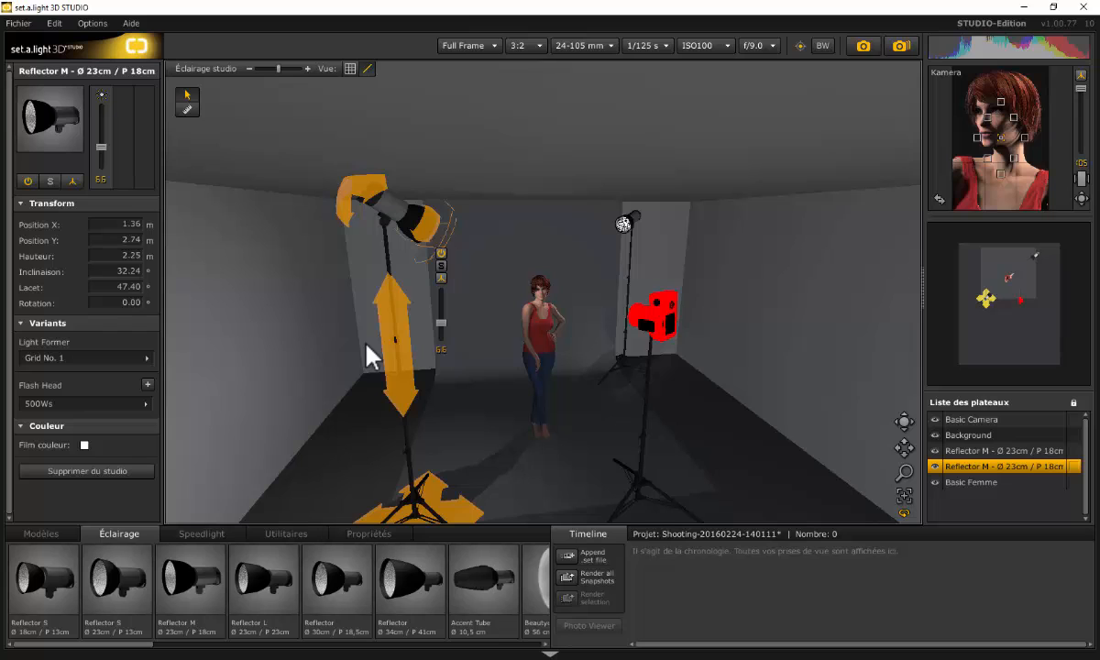
- Check the rear light and the front reflector separately to compare what each contributes to the shot
{"action": "left_click", "coordinate": [631, 280]}
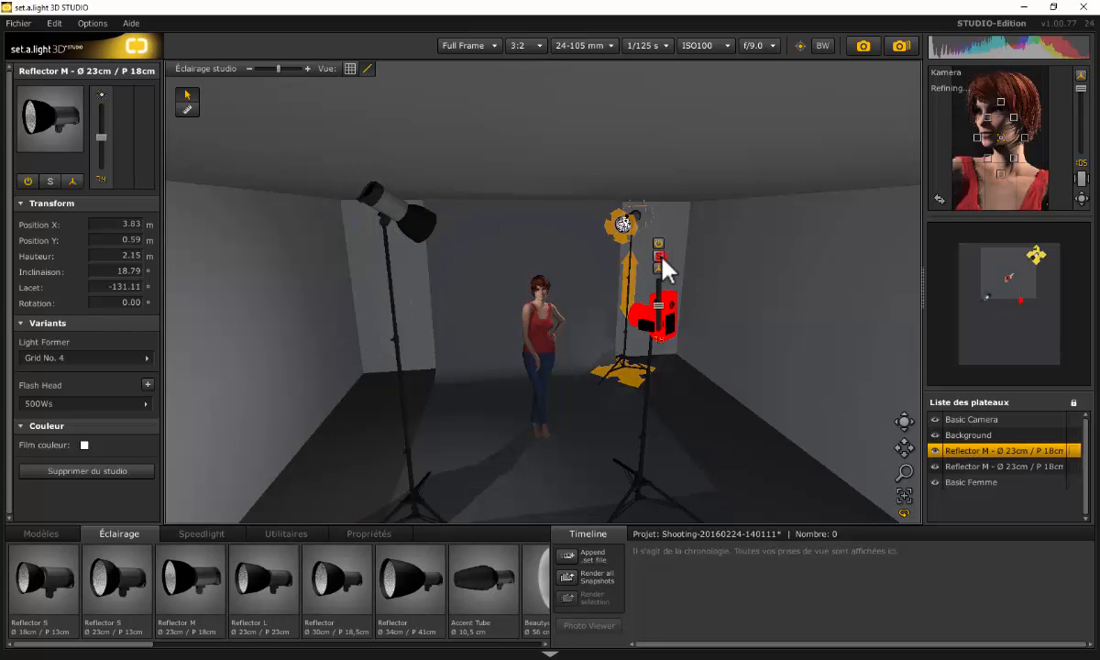
{"action": "left_click", "coordinate": [394, 306]}
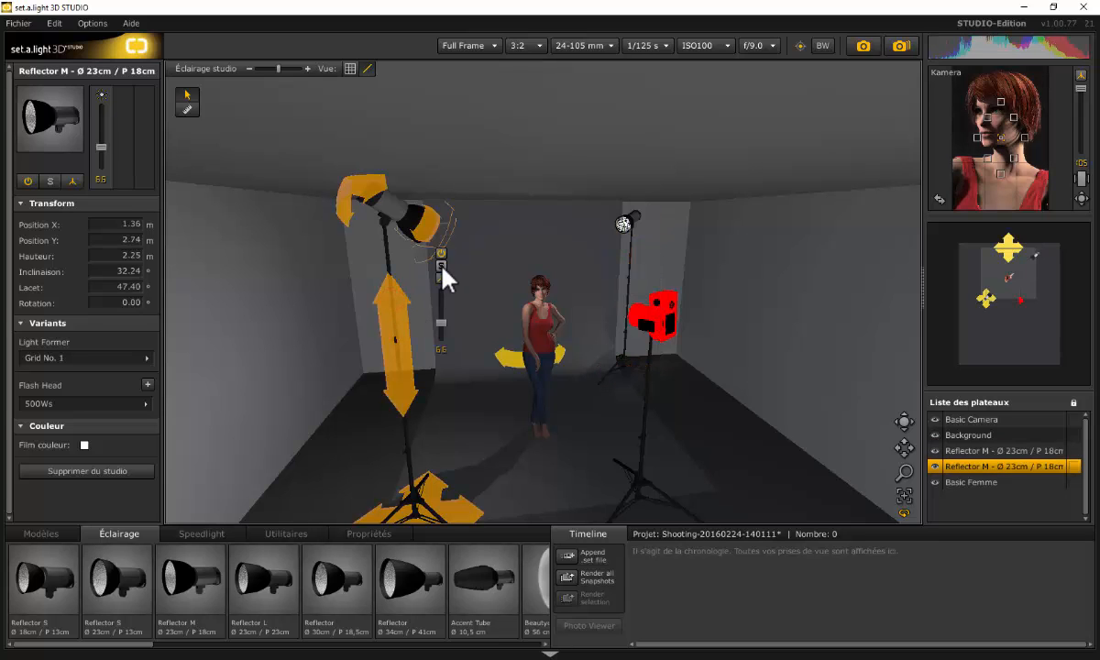
{"action": "left_click", "coordinate": [441, 267]}
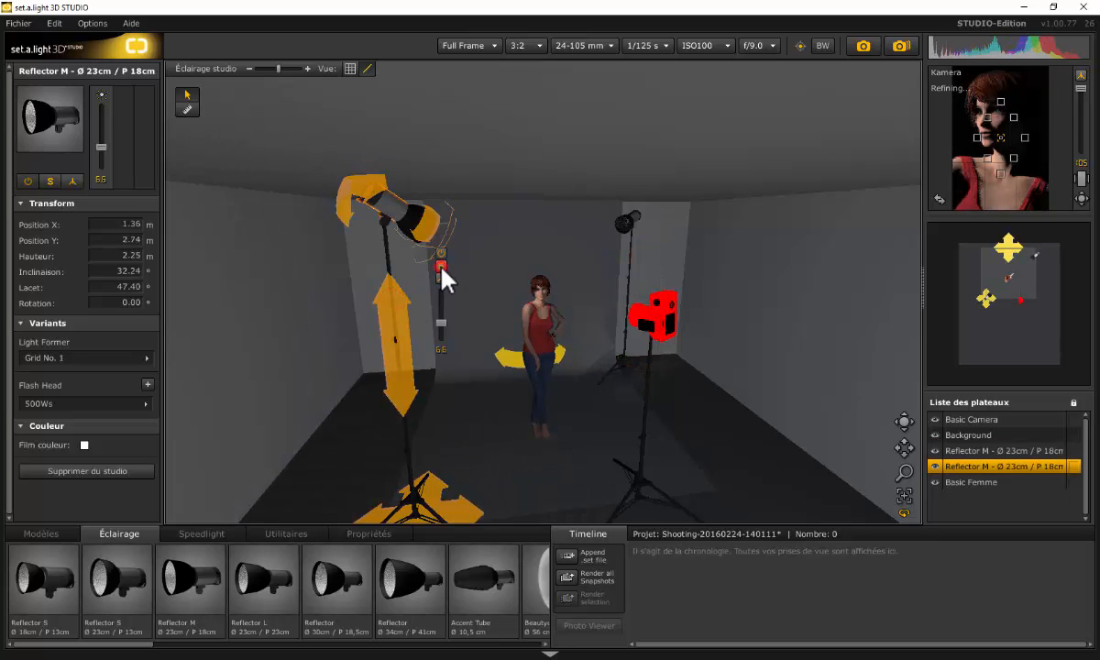
{"action": "left_click", "coordinate": [441, 267]}
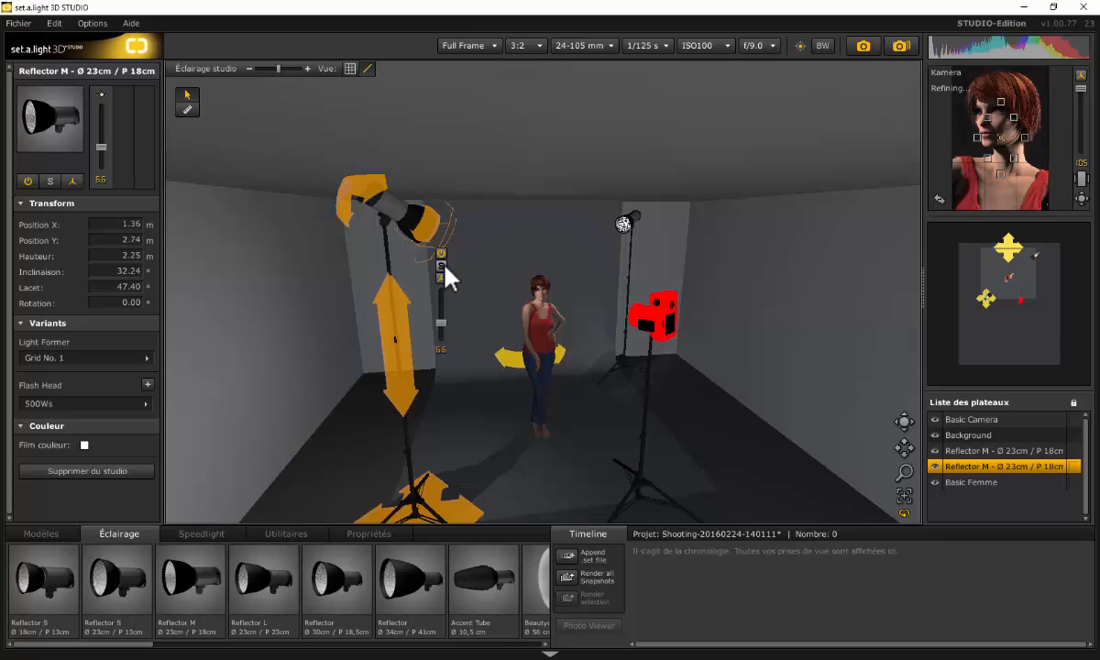
{"action": "left_click", "coordinate": [570, 444]}
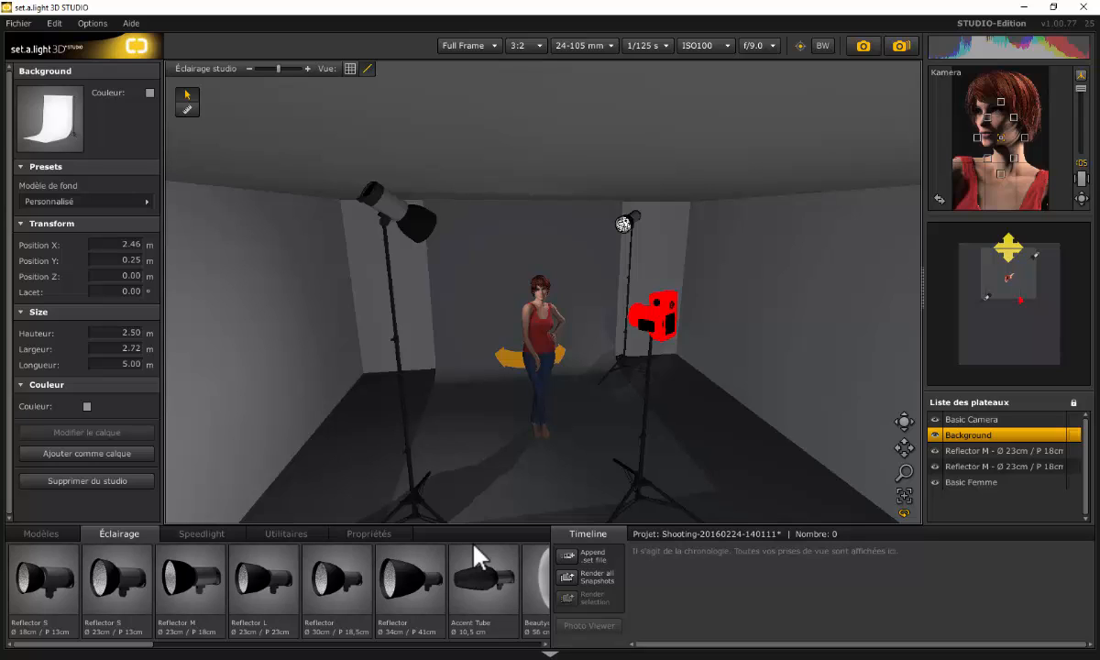
- Add an Accent Tube light in front of the model at about X 2.48 m, Y 3.31 m and height 1.32 m, tilted about -4°
{"action": "left_click", "coordinate": [478, 585]}
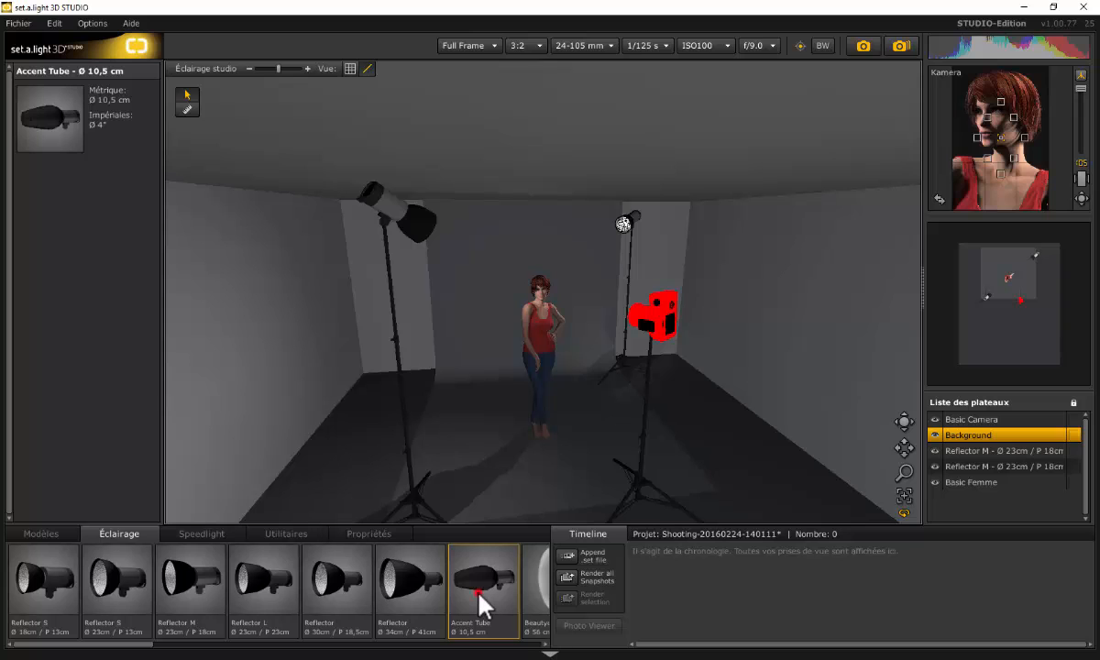
{"action": "double_click", "coordinate": [479, 598]}
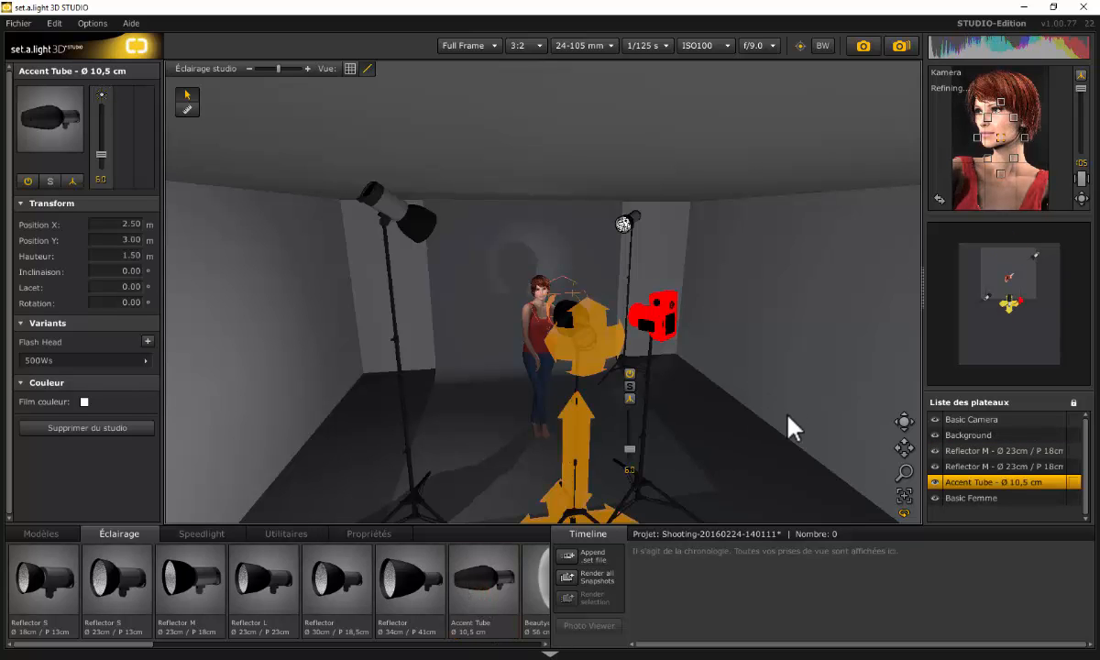
{"action": "scroll", "coordinate": [781, 445], "scroll_direction": "down", "scroll_amount": 1}
{"action": "mouse_move", "coordinate": [570, 481]}
{"action": "left_mouse_down"}
{"action": "mouse_move", "coordinate": [597, 482]}
{"action": "mouse_move", "coordinate": [534, 477]}
{"action": "mouse_move", "coordinate": [573, 474]}
{"action": "left_mouse_up"}
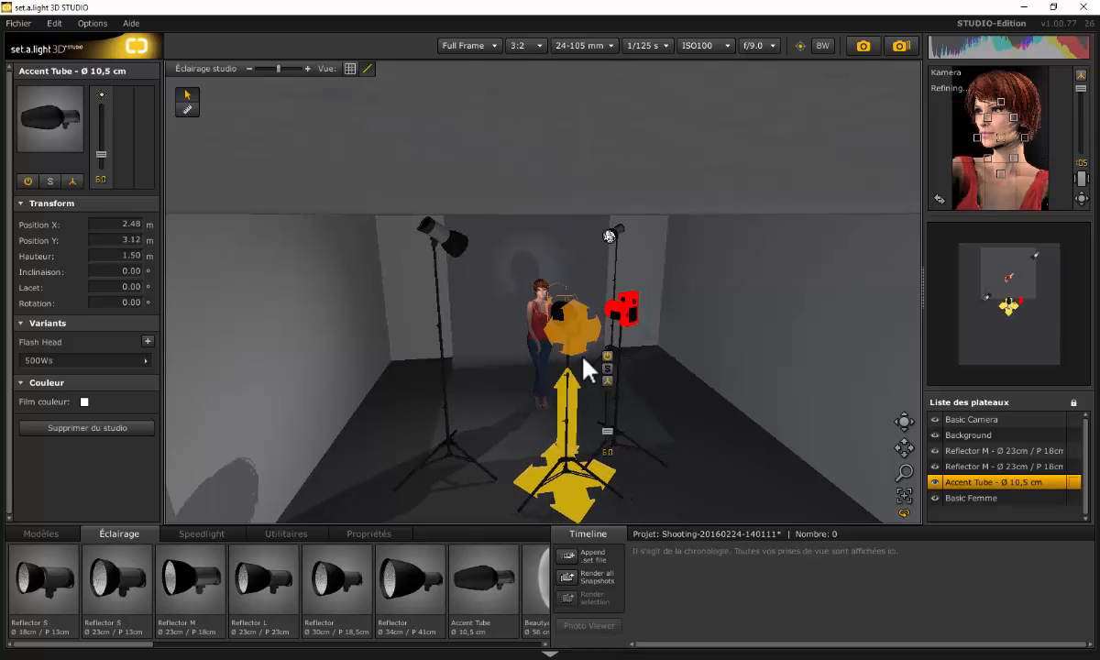
{"action": "left_click_drag", "start_coordinate": [582, 322], "coordinate": [586, 319]}
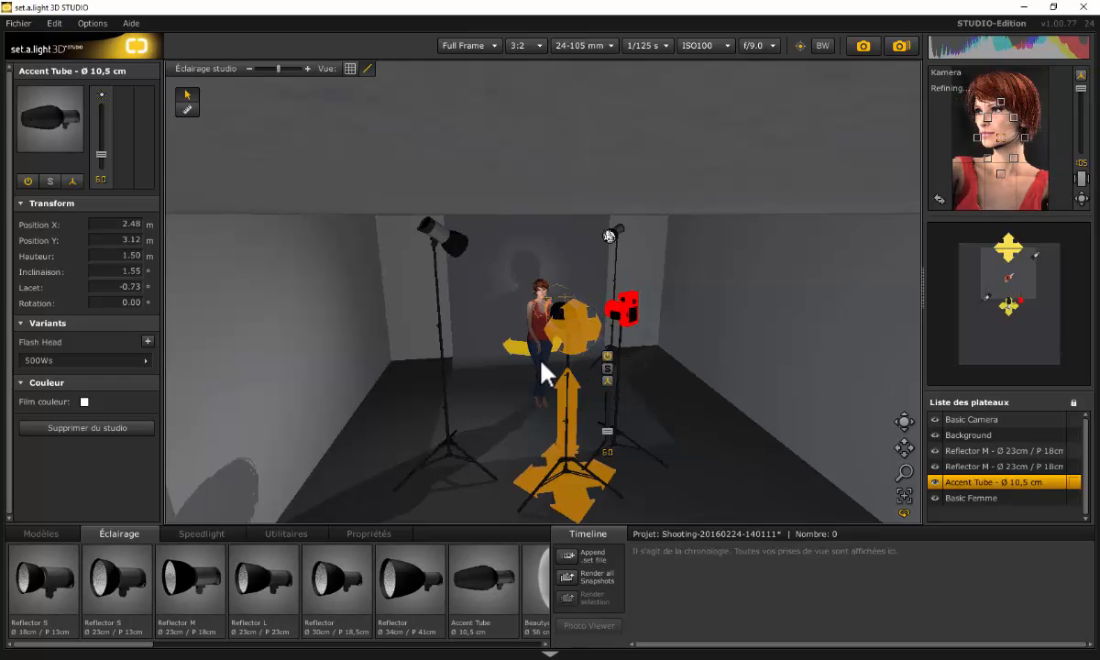
{"action": "mouse_move", "coordinate": [568, 413]}
{"action": "left_mouse_down"}
{"action": "mouse_move", "coordinate": [567, 434]}
{"action": "mouse_move", "coordinate": [567, 421]}
{"action": "left_mouse_up"}
{"action": "left_click_drag", "start_coordinate": [583, 351], "coordinate": [585, 383]}
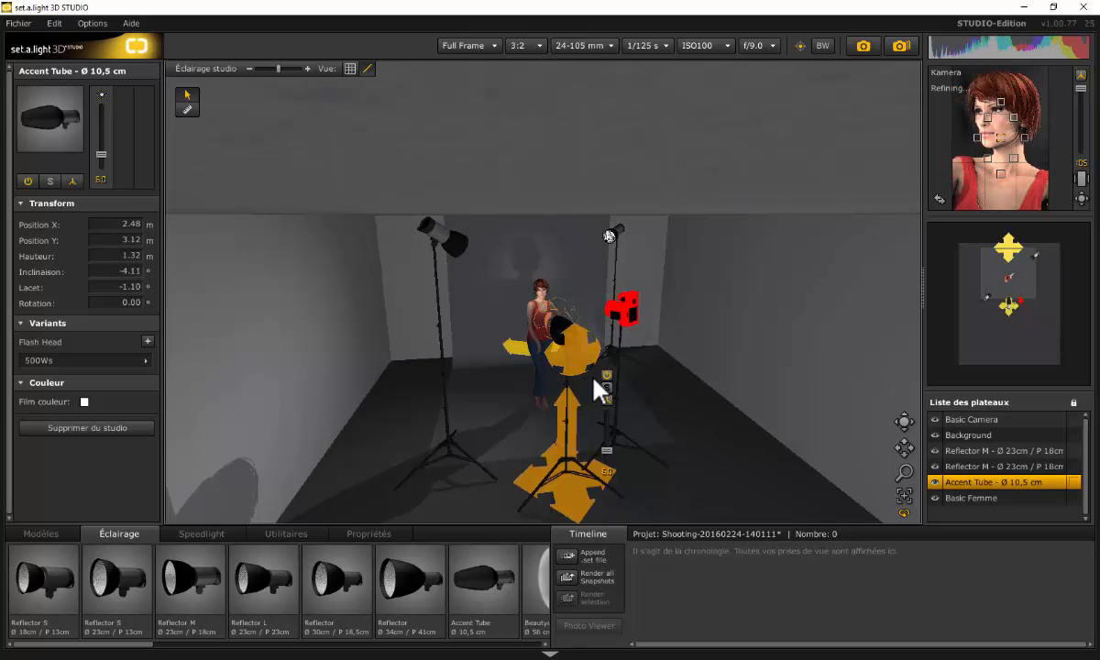
{"action": "left_click_drag", "start_coordinate": [597, 474], "coordinate": [578, 500]}
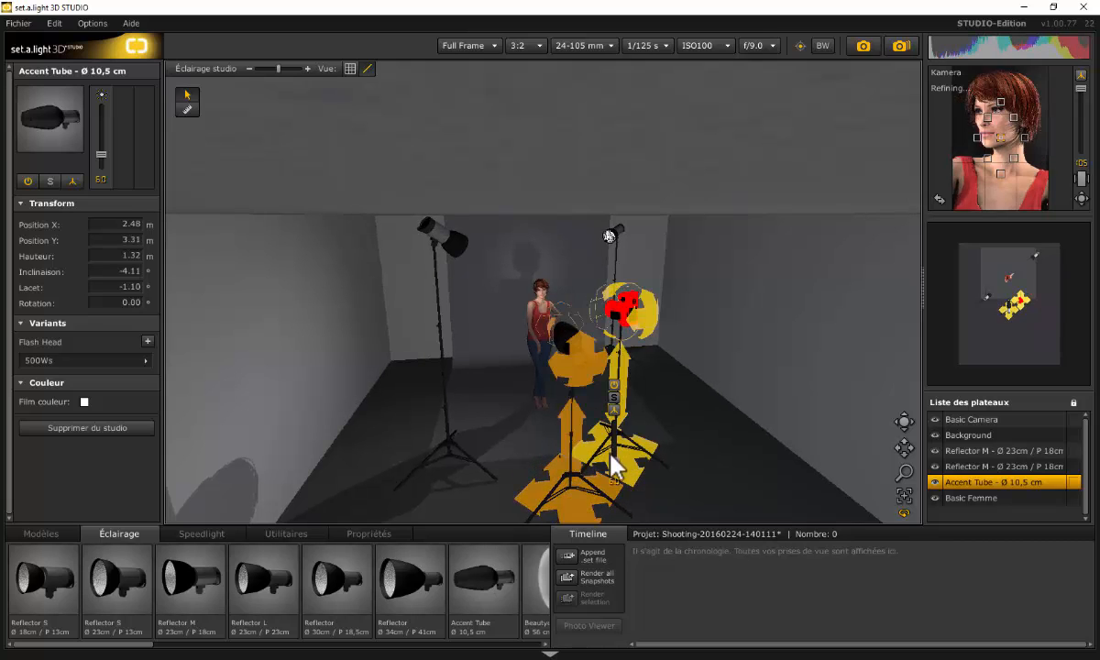
- Set the Accent Tube's flash power to 5.6 and review the light setup around the model
{"action": "left_click", "coordinate": [616, 468]}
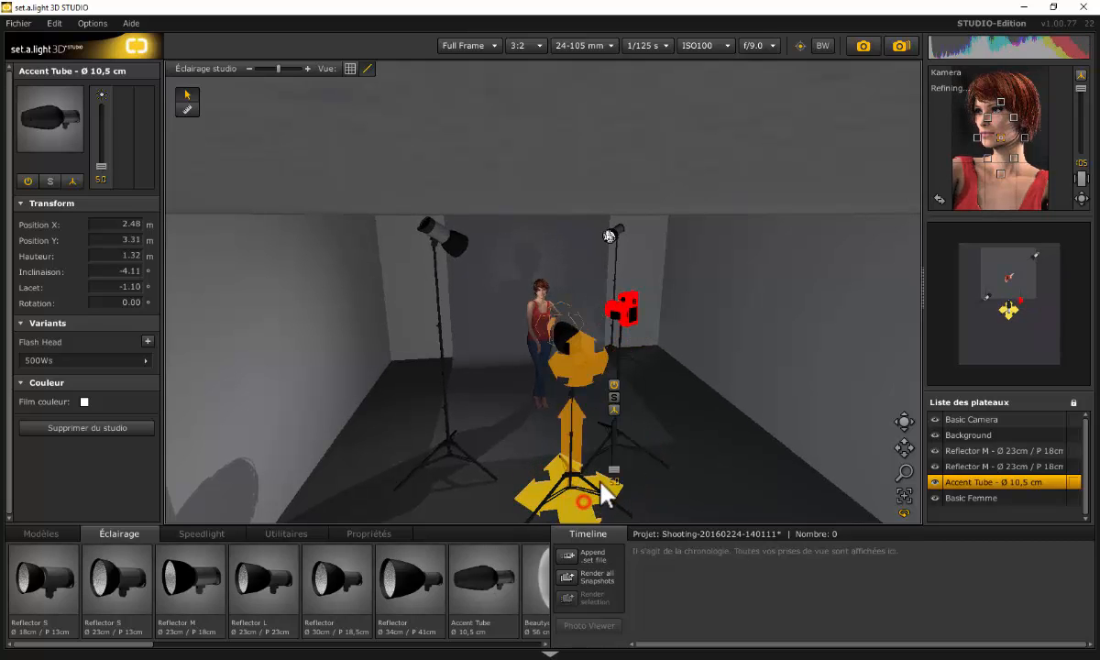
{"action": "left_click_drag", "start_coordinate": [616, 470], "coordinate": [618, 463]}
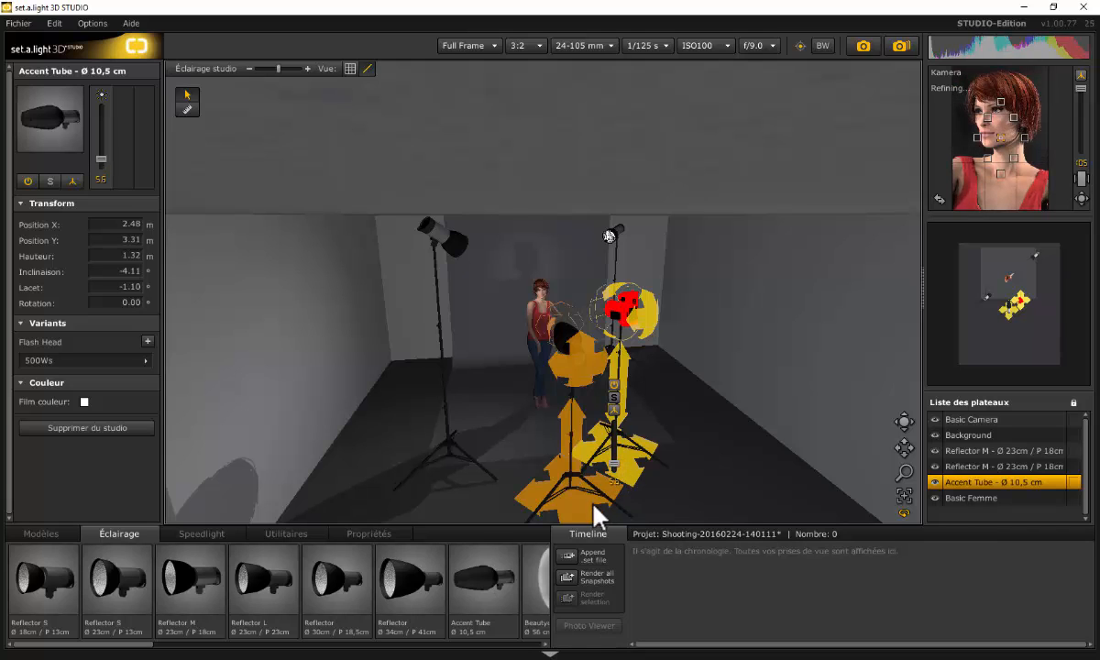
{"action": "scroll", "coordinate": [743, 444], "scroll_direction": "down", "scroll_amount": 2}
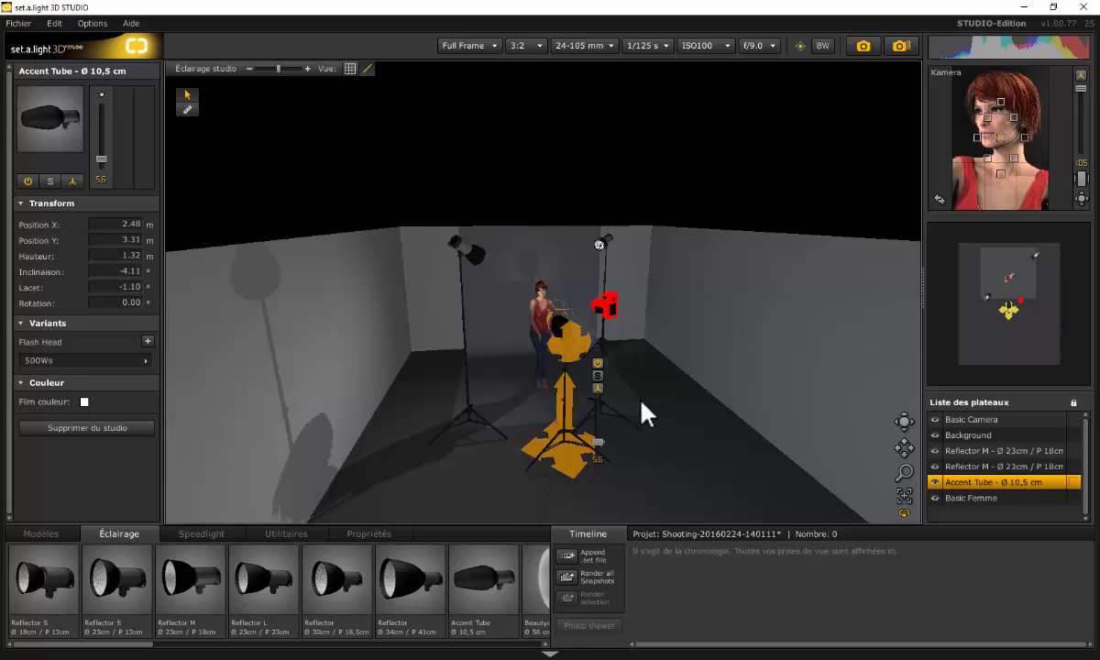
{"action": "scroll", "coordinate": [555, 385], "scroll_direction": "up", "scroll_amount": 2}
{"action": "scroll", "coordinate": [555, 389], "scroll_direction": "up", "scroll_amount": 3}
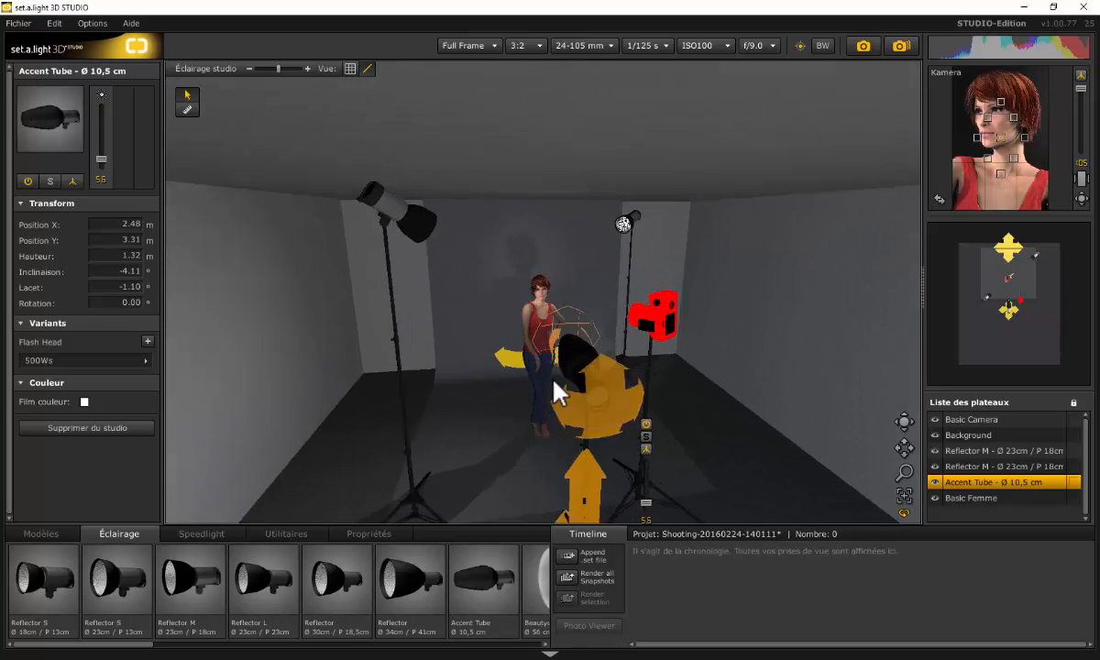
{"action": "scroll", "coordinate": [558, 403], "scroll_direction": "down", "scroll_amount": 3}
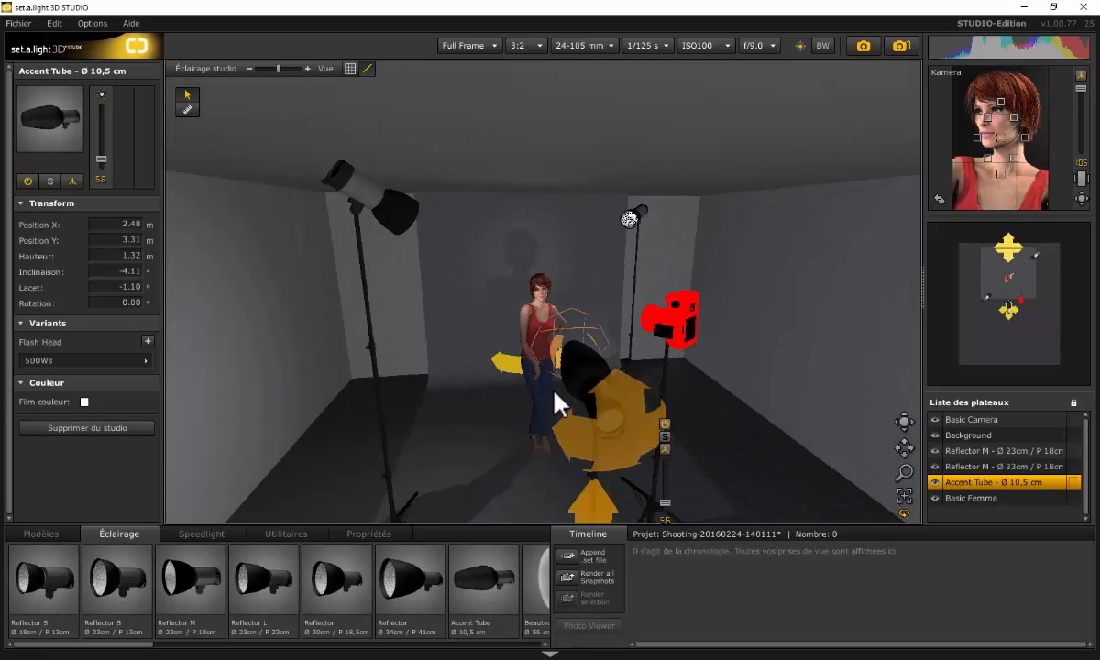
{"action": "scroll", "coordinate": [560, 406], "scroll_direction": "up", "scroll_amount": 2}
- Add an 18 cm Reflector S and place it beside the backdrop at about X 1.18 m and Y 1.75 m
{"action": "left_click", "coordinate": [34, 592]}
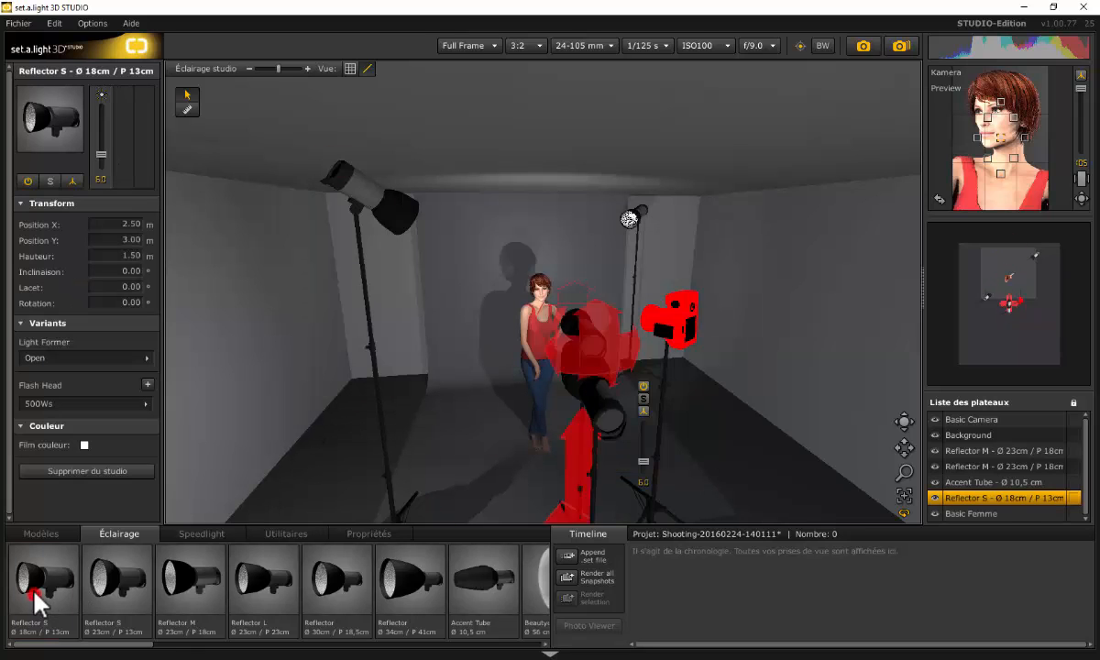
{"action": "scroll", "coordinate": [598, 422], "scroll_direction": "down", "scroll_amount": 4}
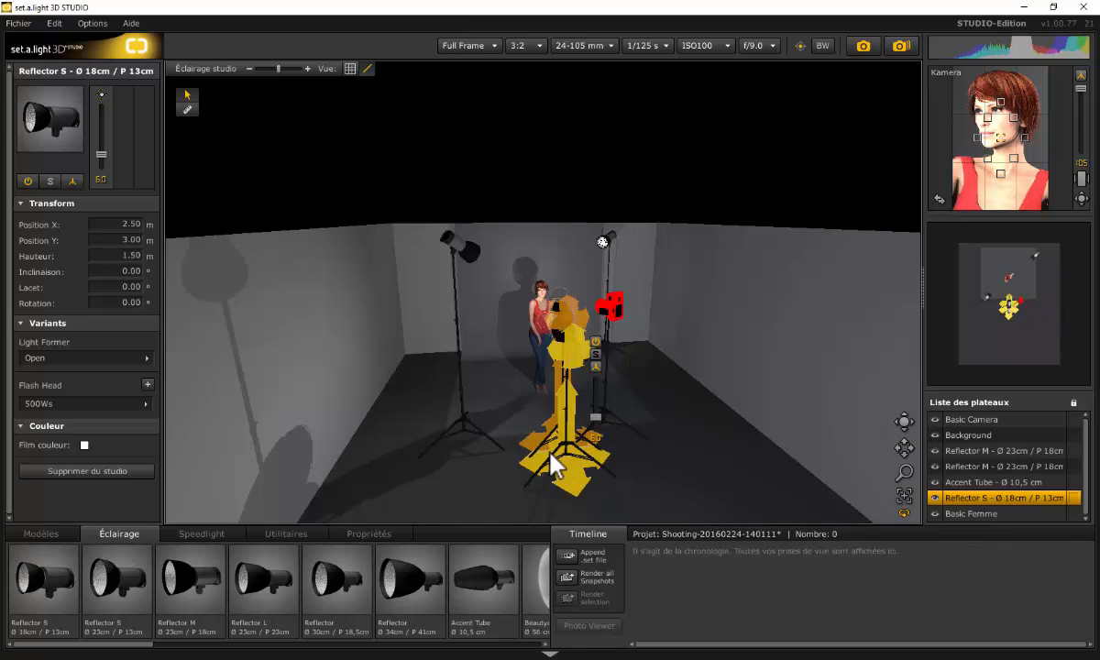
{"action": "left_click_drag", "start_coordinate": [541, 449], "coordinate": [445, 403]}
{"action": "left_click", "coordinate": [449, 304]}
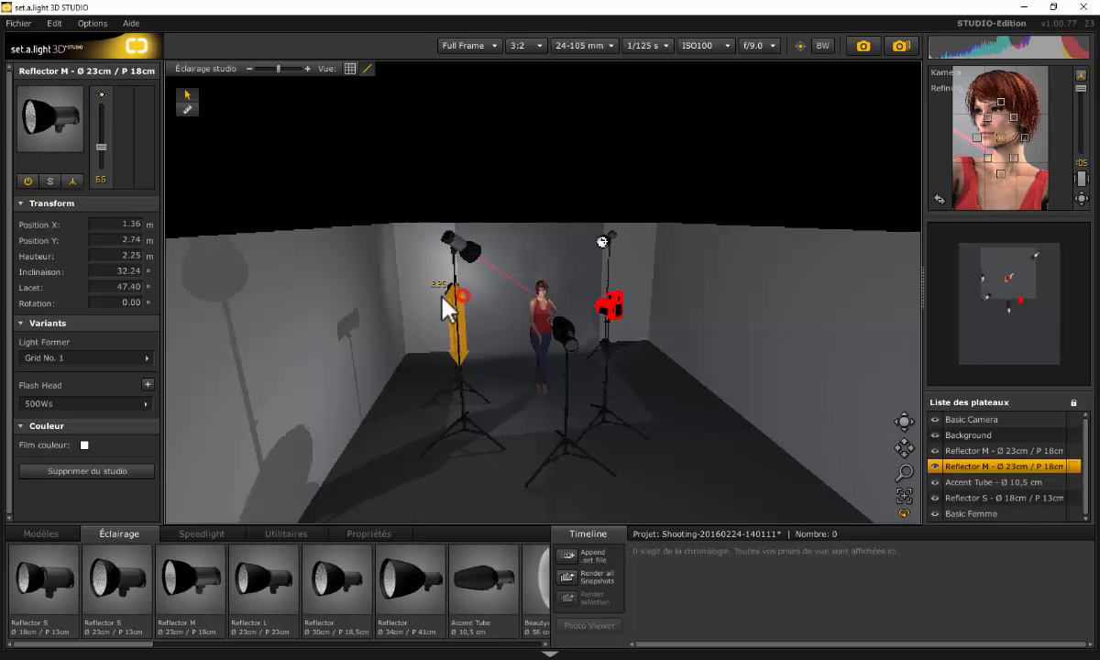
- Set the light former of the Reflector S beside the backdrop to Grid No. 4
{"action": "left_click", "coordinate": [467, 406]}
{"action": "right_click_drag", "start_coordinate": [471, 407], "coordinate": [653, 418]}
{"action": "left_click_drag", "start_coordinate": [486, 315], "coordinate": [422, 320]}
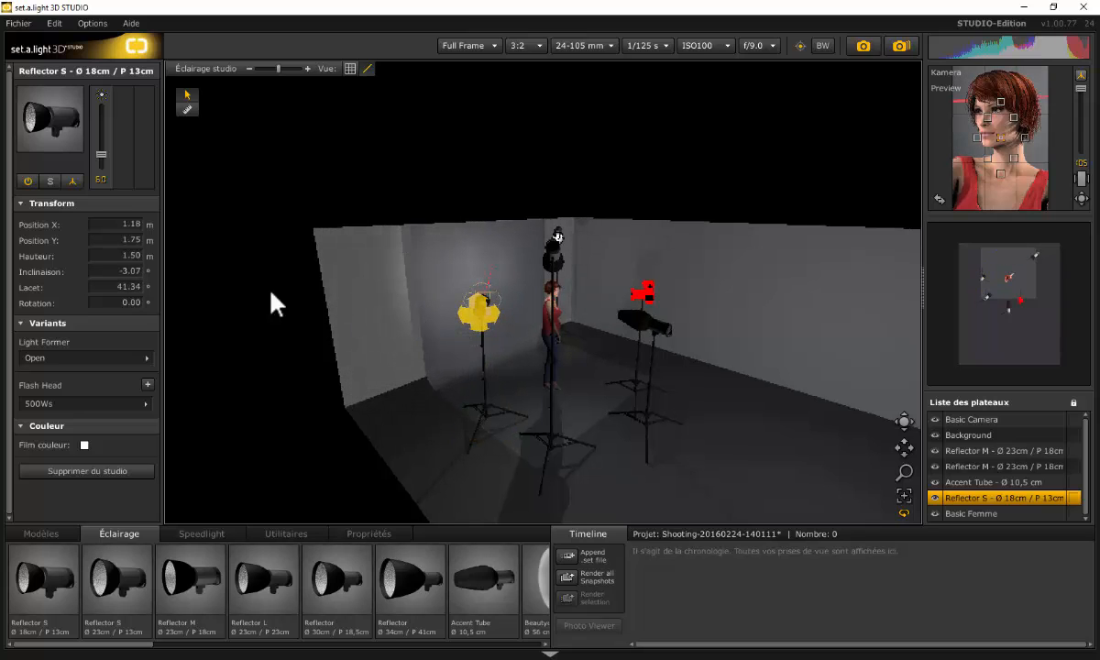
{"action": "left_click", "coordinate": [90, 358]}
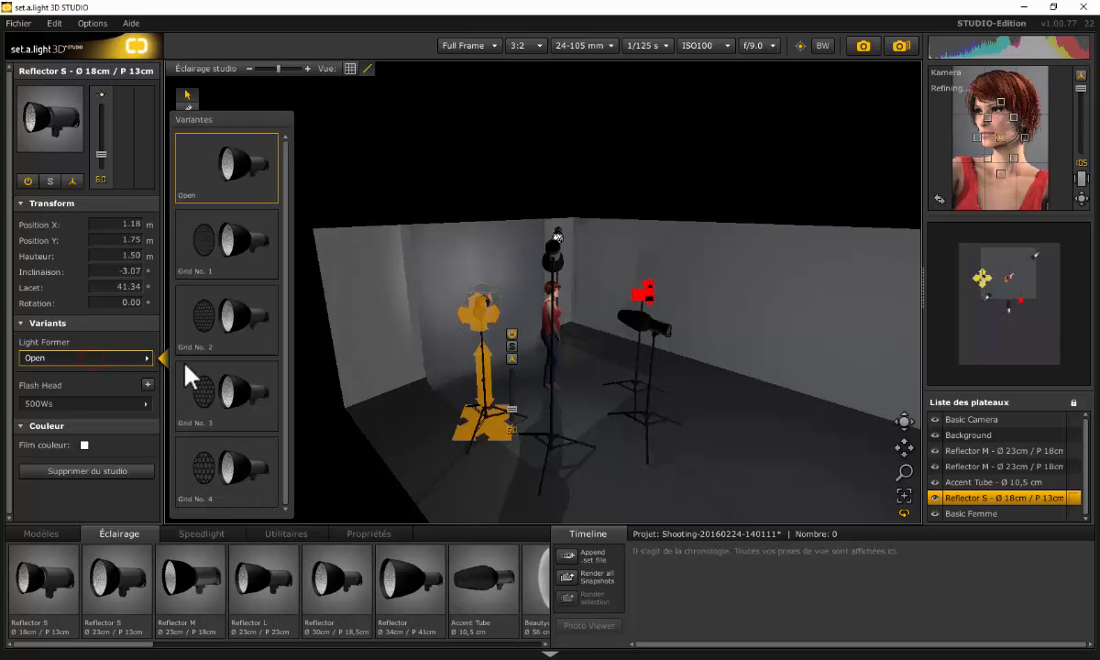
{"action": "left_click", "coordinate": [236, 466]}
- Aim the Reflector S at the backdrop from about X 1.04 m, Y 1.91 m, tilted about 8°, with flash power 7.0
{"action": "left_click_drag", "start_coordinate": [476, 314], "coordinate": [536, 300]}
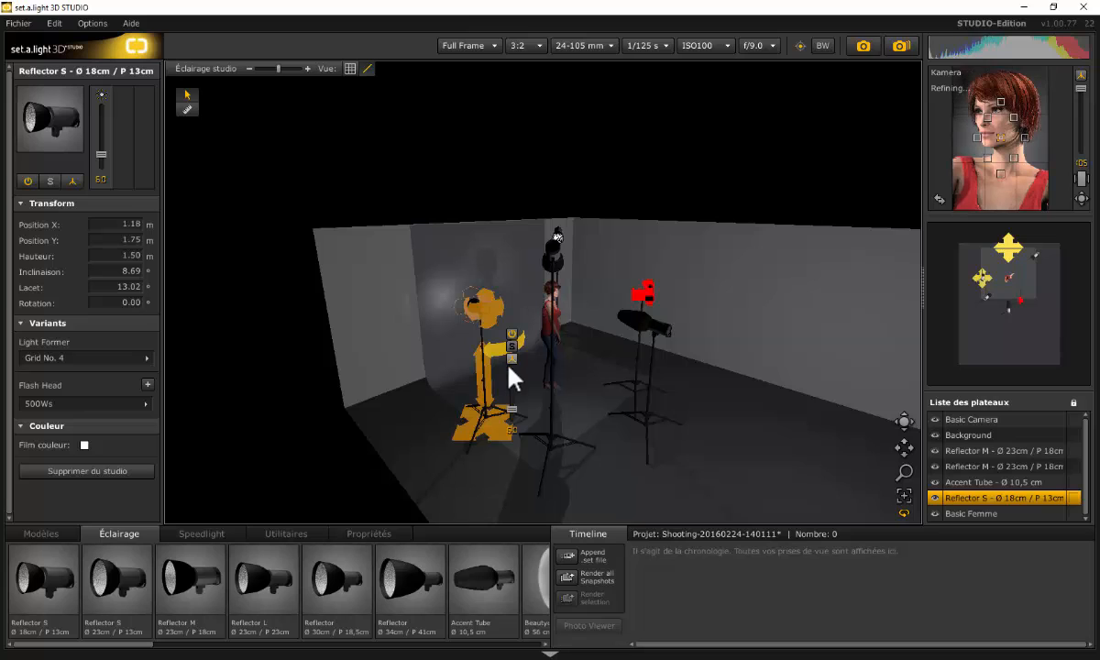
{"action": "left_click_drag", "start_coordinate": [513, 408], "coordinate": [488, 440]}
{"action": "left_click_drag", "start_coordinate": [490, 314], "coordinate": [490, 313]}
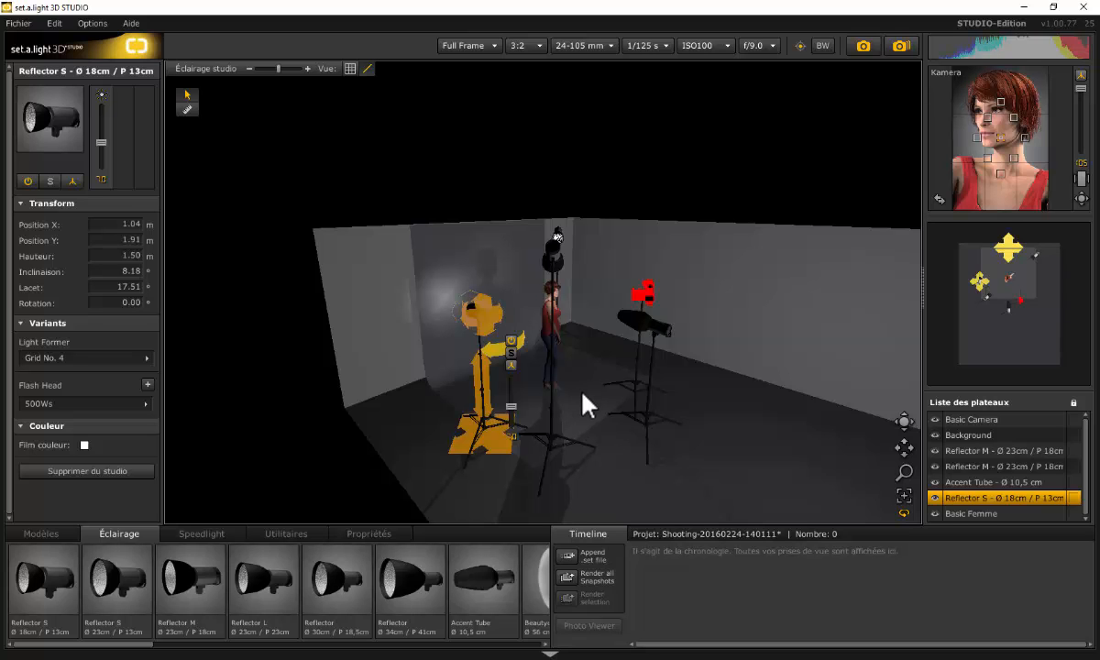
- Add floor measurement lines from the model to the Reflector S, the front Reflector M and the Accent Tube
{"action": "scroll", "coordinate": [583, 393], "scroll_direction": "up", "scroll_amount": 2}
{"action": "mouse_move", "coordinate": [764, 462]}
{"action": "left_mouse_down"}
{"action": "mouse_move", "coordinate": [656, 454]}
{"action": "mouse_move", "coordinate": [660, 472]}
{"action": "mouse_move", "coordinate": [695, 471]}
{"action": "mouse_move", "coordinate": [663, 442]}
{"action": "left_mouse_up"}
{"action": "left_click", "coordinate": [187, 109]}
{"action": "left_click_drag", "start_coordinate": [544, 401], "coordinate": [440, 426]}
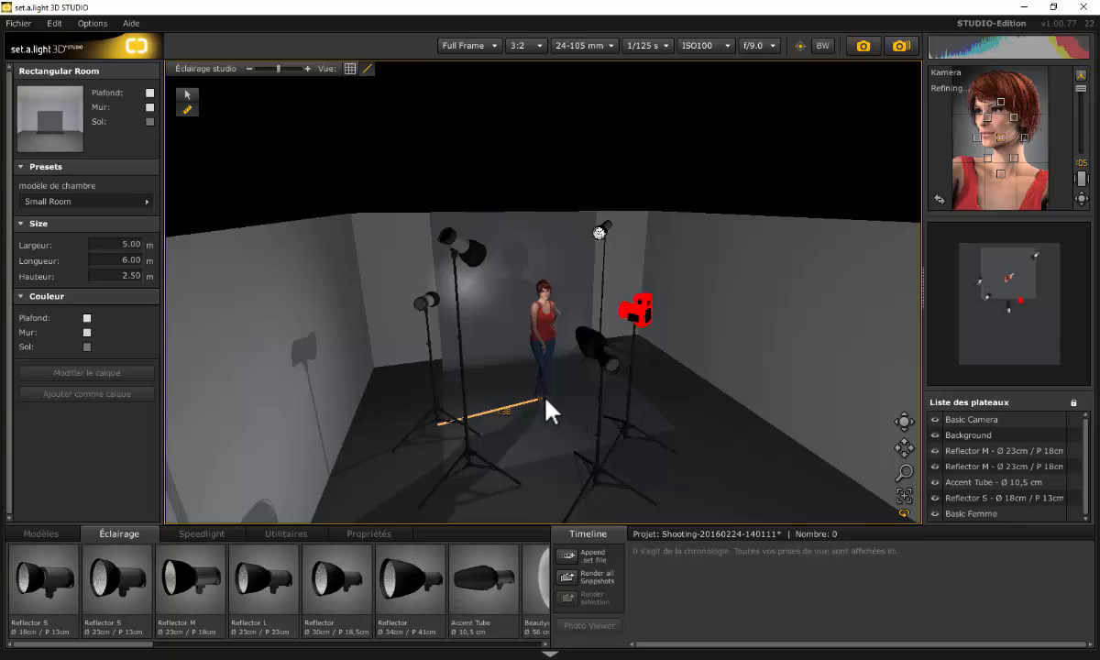
{"action": "left_click_drag", "start_coordinate": [545, 401], "coordinate": [470, 470]}
{"action": "mouse_move", "coordinate": [546, 404]}
{"action": "left_mouse_down"}
{"action": "mouse_move", "coordinate": [601, 486]}
{"action": "mouse_move", "coordinate": [595, 470]}
{"action": "left_mouse_up"}
- Add floor measurement lines from the rear Reflector M to the model and to the Accent Tube
{"action": "left_click_drag", "start_coordinate": [541, 400], "coordinate": [592, 368]}
{"action": "right_click_drag", "start_coordinate": [679, 445], "coordinate": [530, 396]}
{"action": "left_click_drag", "start_coordinate": [530, 397], "coordinate": [653, 397]}
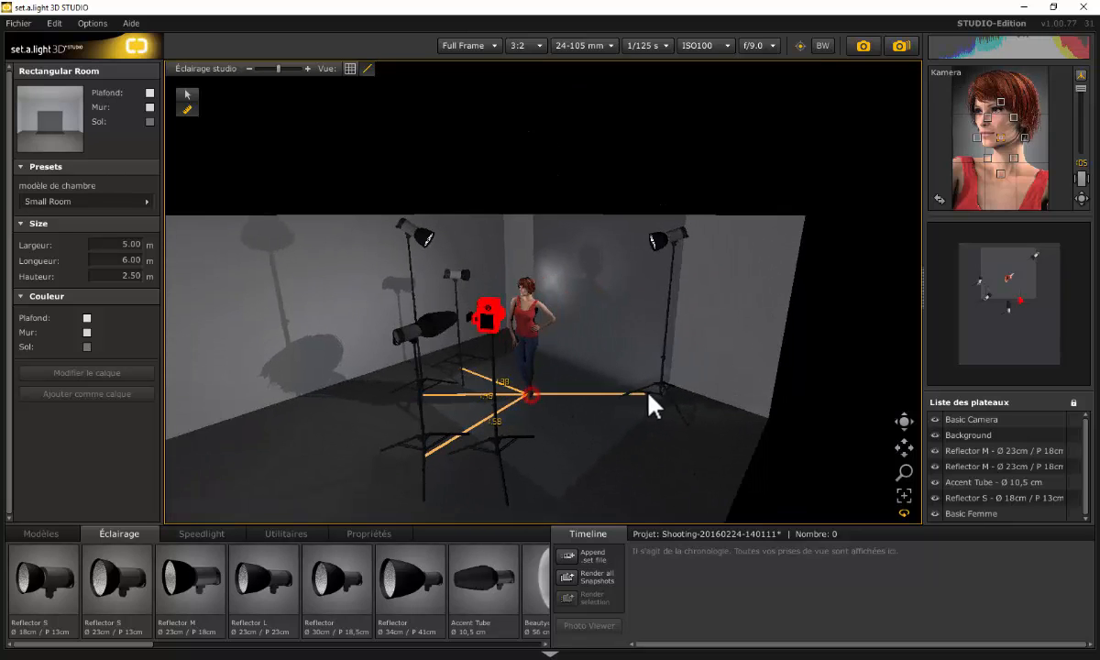
{"action": "right_click_drag", "start_coordinate": [351, 478], "coordinate": [373, 455]}
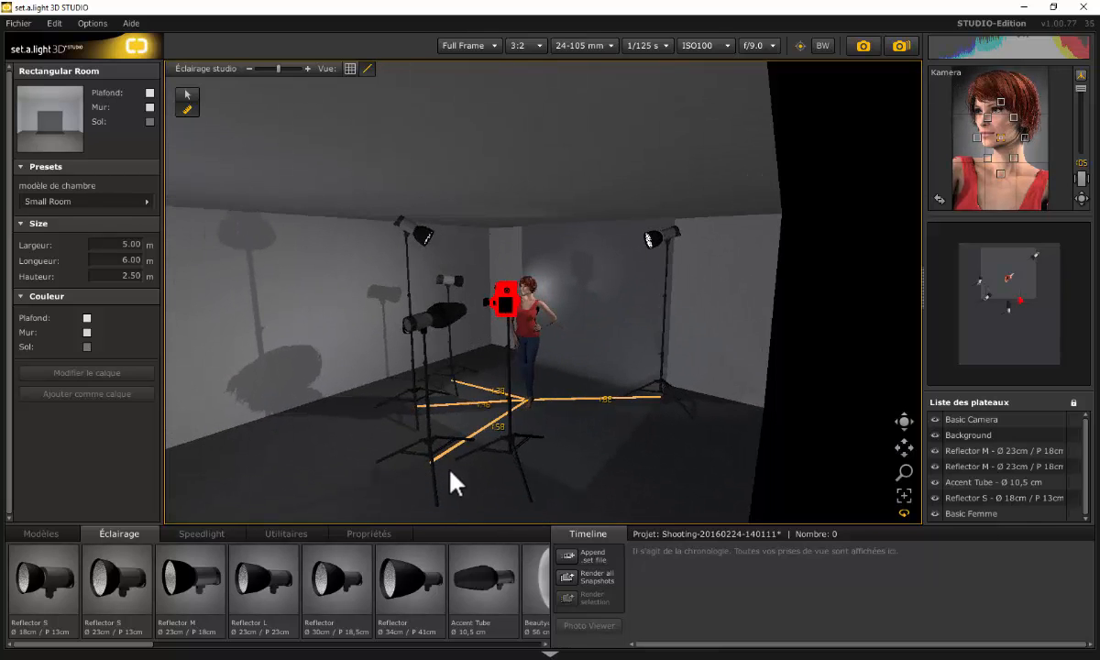
{"action": "left_click_drag", "start_coordinate": [434, 462], "coordinate": [659, 400]}
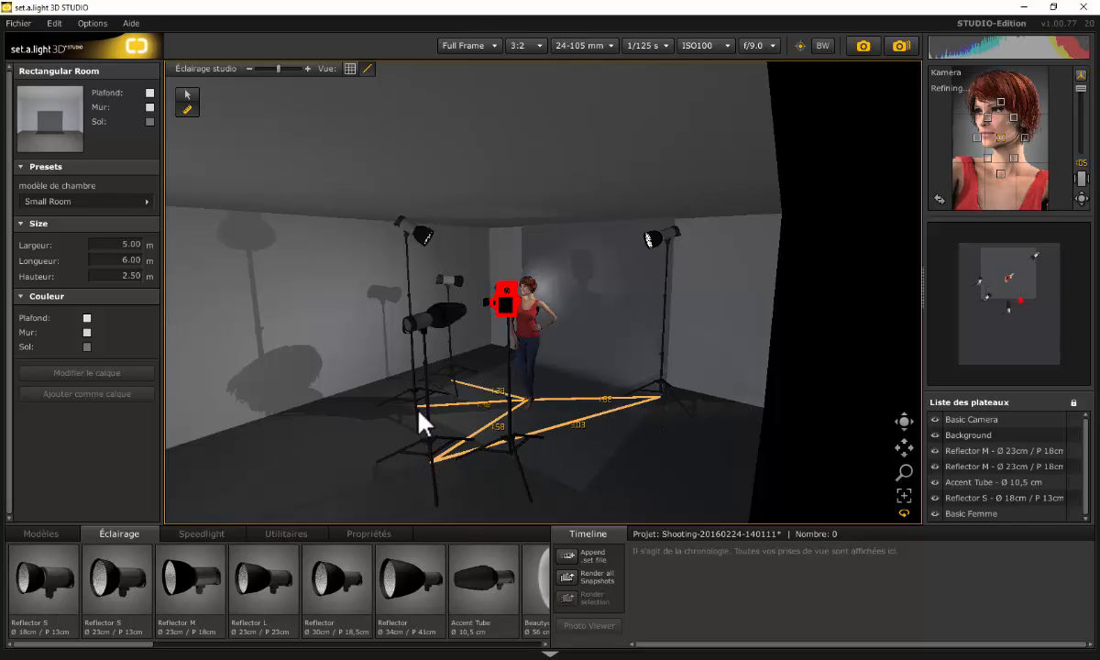
{"action": "right_click_drag", "start_coordinate": [457, 493], "coordinate": [680, 471]}
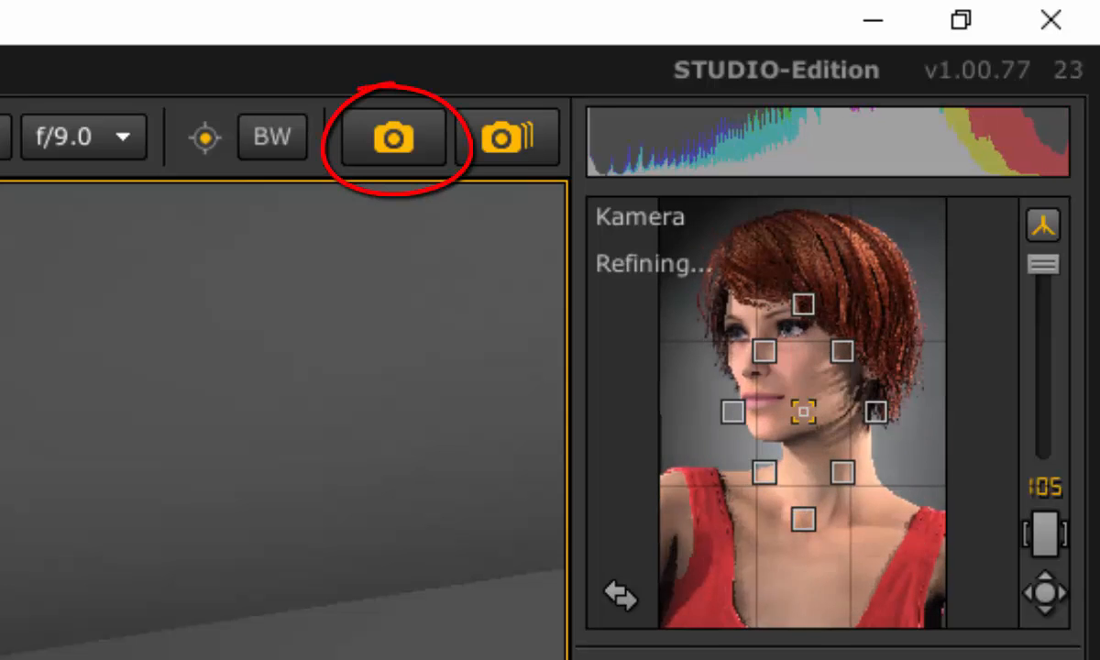
- Take a rendered snapshot of the current setup and show its lighting diagram for export
{"action": "left_click", "coordinate": [412, 150]}
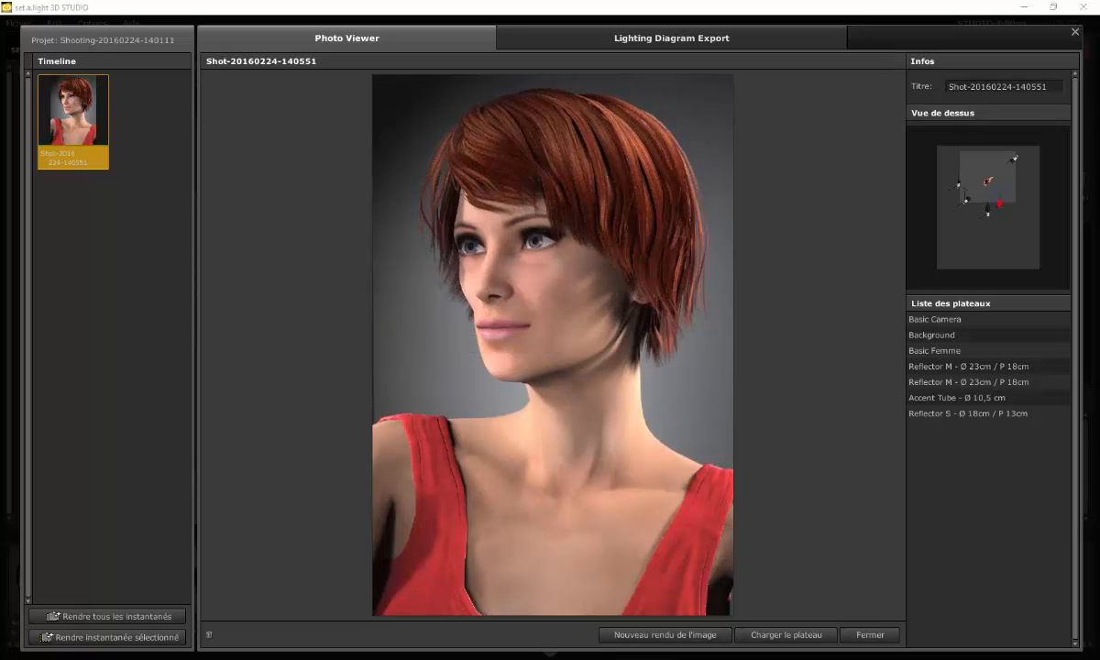
{"action": "left_click", "coordinate": [604, 40]}
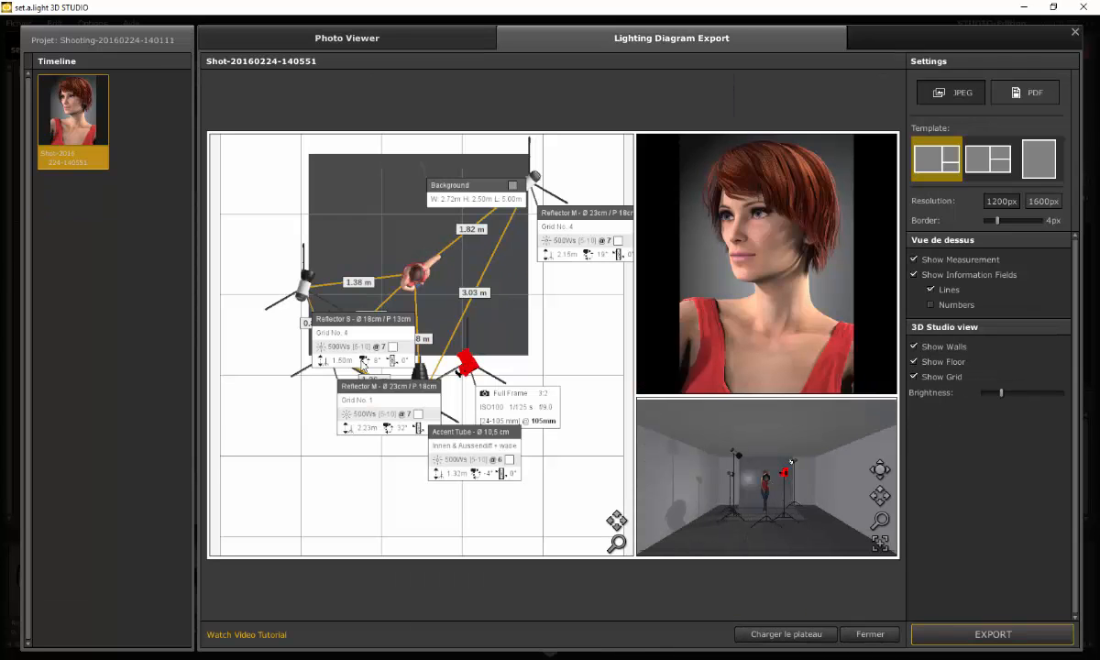
- Rearrange the diagram's information labels for the lights, background and camera so they clear the equipment and measurement lines
{"action": "left_click_drag", "start_coordinate": [354, 336], "coordinate": [266, 204]}
{"action": "left_click_drag", "start_coordinate": [470, 186], "coordinate": [448, 143]}
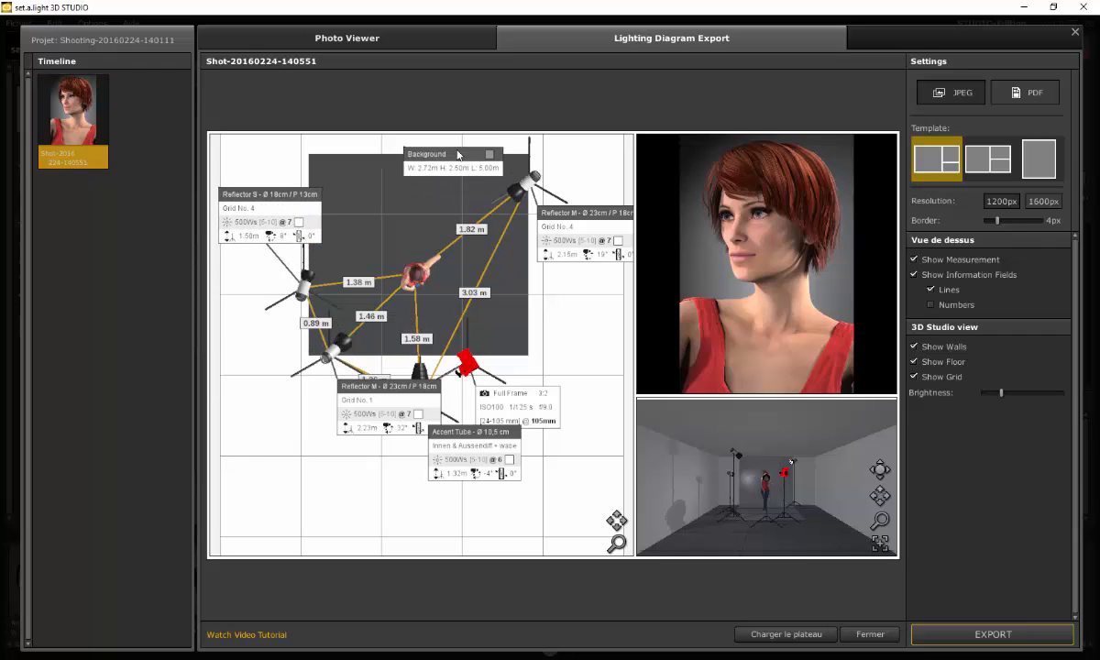
{"action": "left_click_drag", "start_coordinate": [528, 412], "coordinate": [583, 401]}
{"action": "left_click_drag", "start_coordinate": [447, 438], "coordinate": [481, 504]}
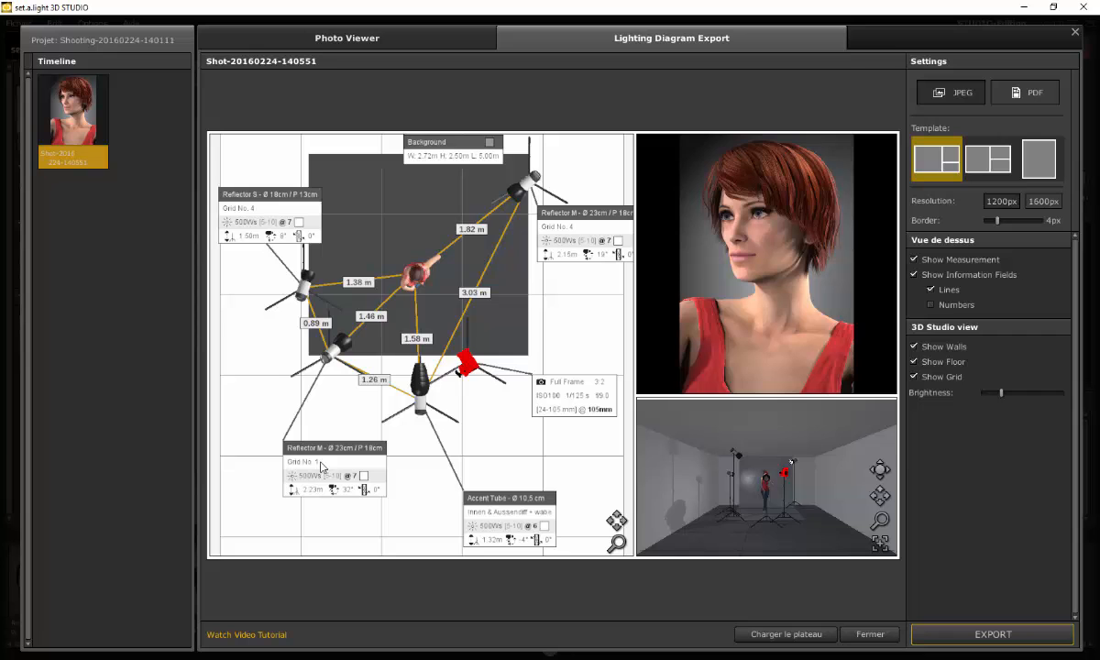
- Reframe the diagram's 3D studio view to a closer side angle on the model and lights, and close the viewer
{"action": "scroll", "coordinate": [798, 507], "scroll_direction": "up", "scroll_amount": 6}
{"action": "left_click_drag", "start_coordinate": [798, 505], "coordinate": [640, 514]}
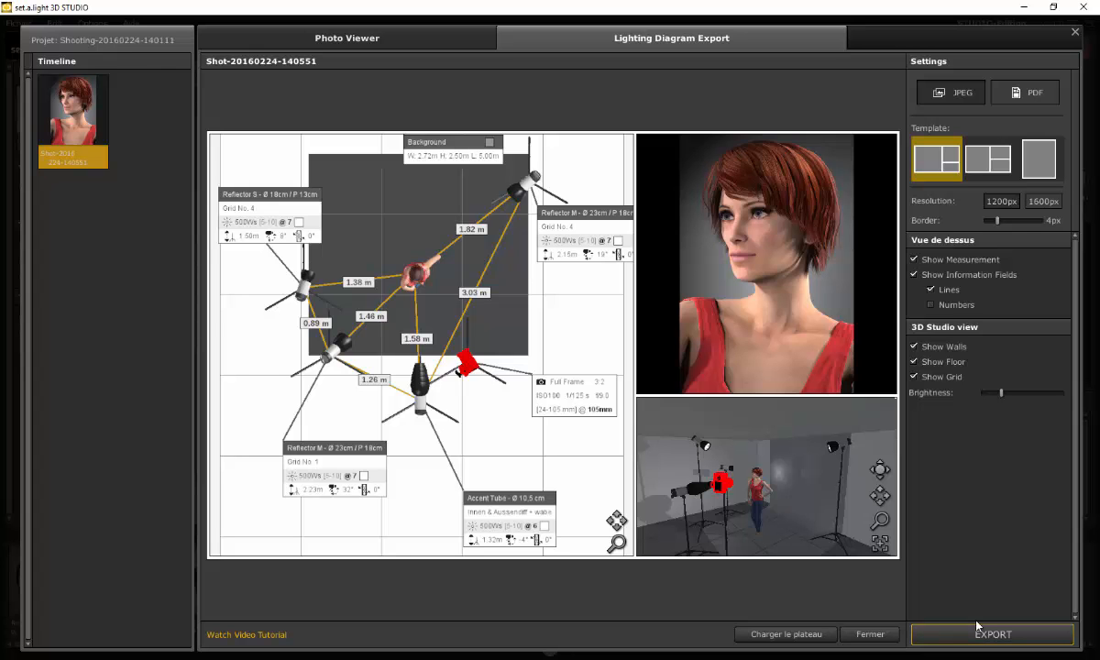
{"action": "left_click", "coordinate": [870, 634]}
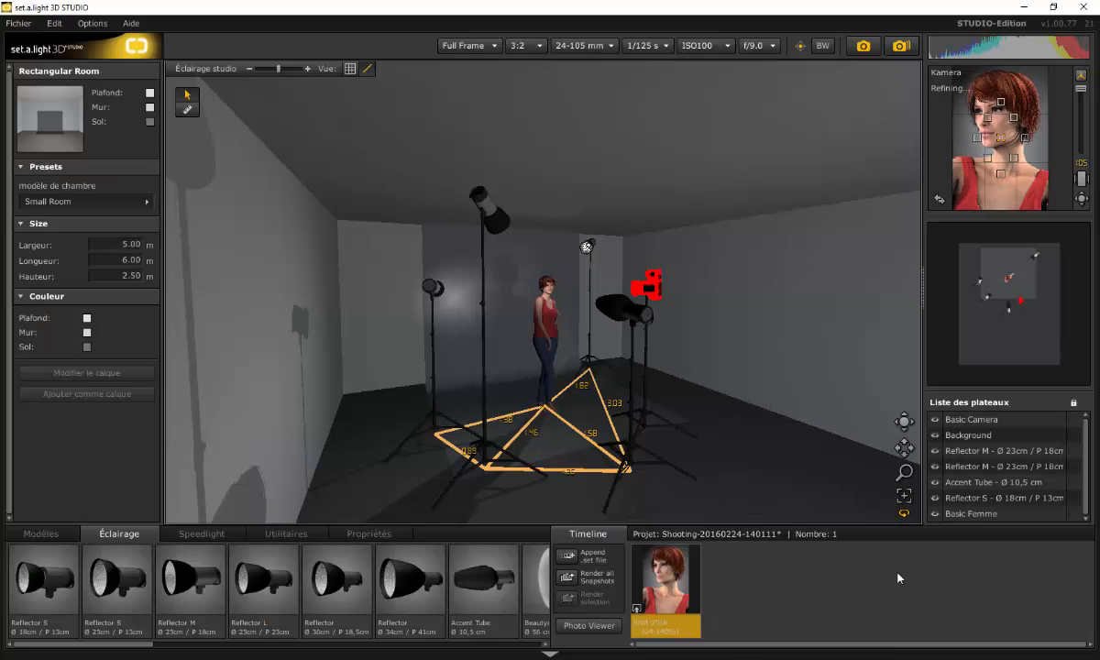
- Examine the finished studio setup from several angles around the model, the lights and the camera
{"action": "left_click_drag", "start_coordinate": [732, 442], "coordinate": [545, 442]}
{"action": "scroll", "coordinate": [546, 437], "scroll_direction": "up", "scroll_amount": 4}
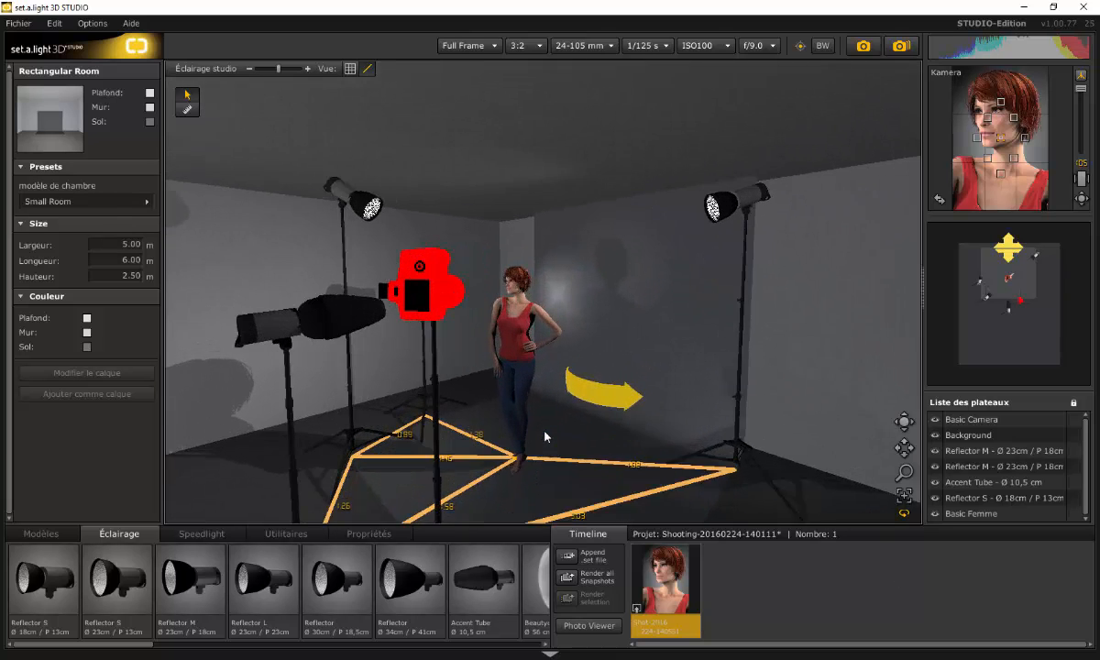
{"action": "left_click_drag", "start_coordinate": [624, 455], "coordinate": [859, 446]}
{"action": "scroll", "coordinate": [596, 460], "scroll_direction": "up", "scroll_amount": 1}
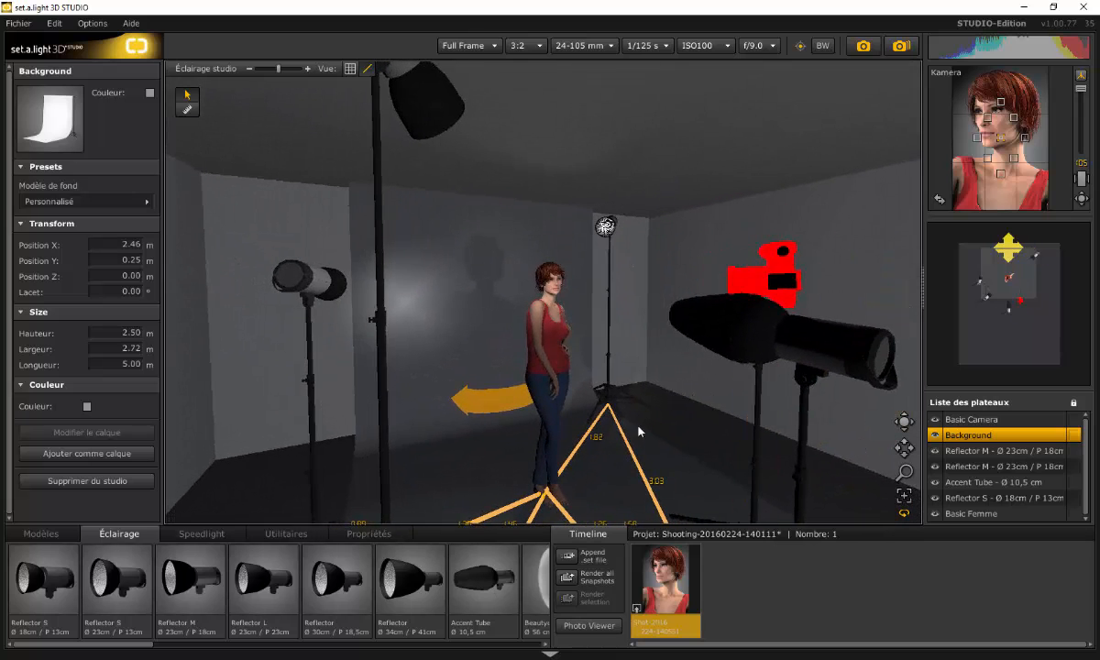
{"action": "scroll", "coordinate": [617, 425], "scroll_direction": "up", "scroll_amount": 6}
{"action": "scroll", "coordinate": [616, 419], "scroll_direction": "down", "scroll_amount": 2}
{"action": "left_click_drag", "start_coordinate": [727, 421], "coordinate": [638, 424]}
{"action": "scroll", "coordinate": [639, 424], "scroll_direction": "down", "scroll_amount": 3}
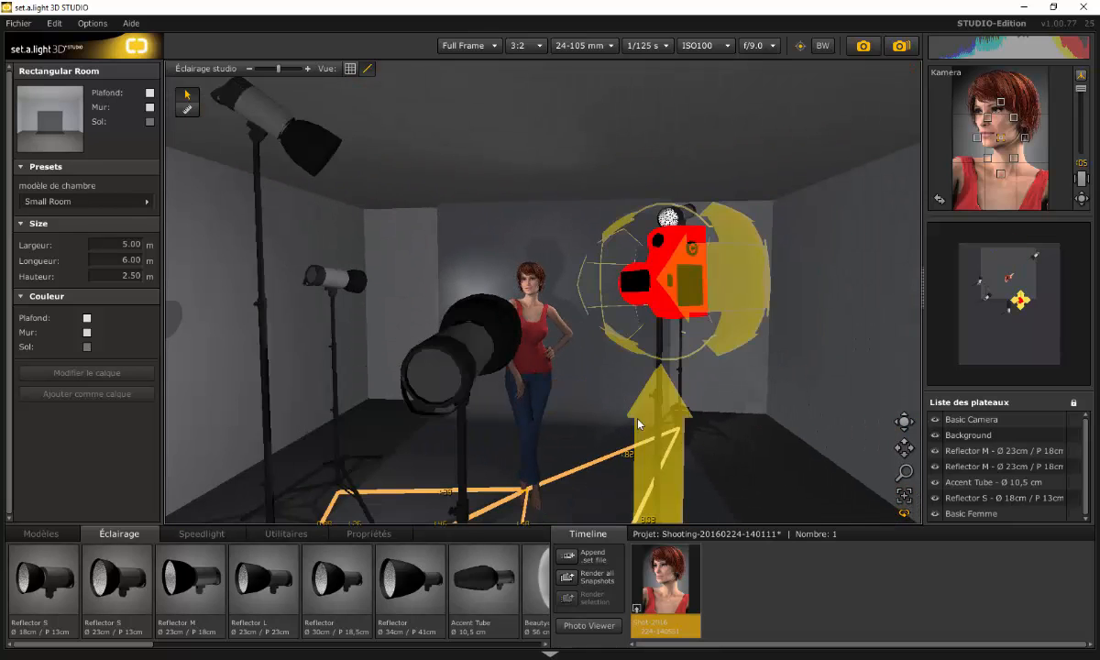
- Re-aim the Accent Tube to about -2.8° tilt and -2.4° yaw, and the camera to about 1.7° tilt and -30.4° yaw
{"action": "left_click", "coordinate": [440, 449]}
{"action": "mouse_move", "coordinate": [453, 448]}
{"action": "left_mouse_down"}
{"action": "mouse_move", "coordinate": [447, 438]}
{"action": "mouse_move", "coordinate": [457, 440]}
{"action": "left_mouse_up"}
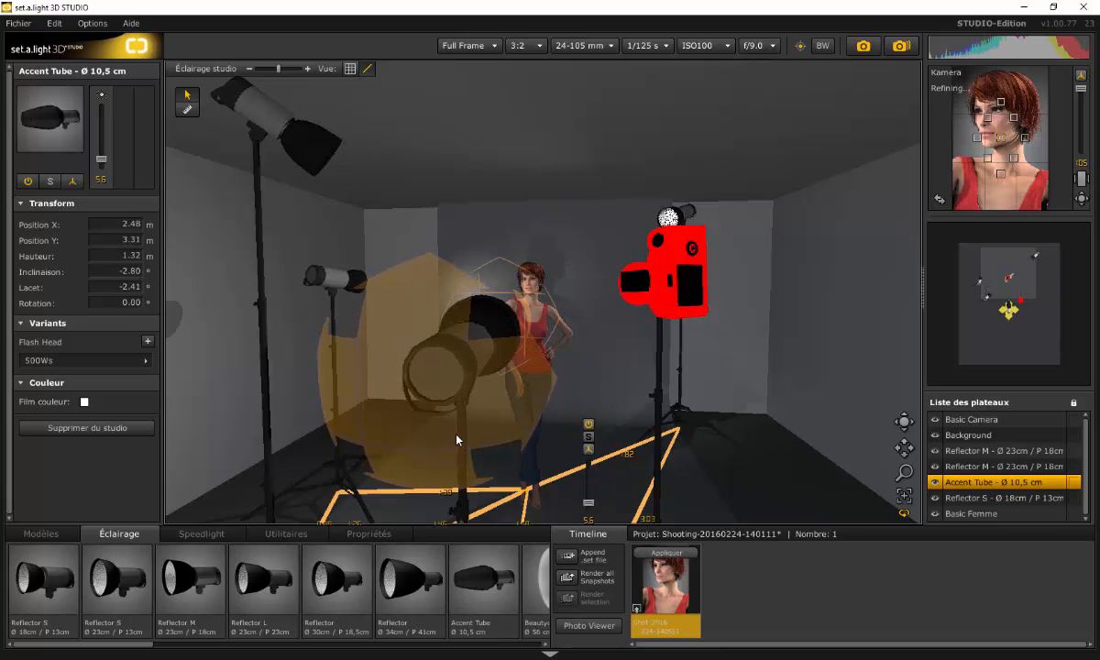
{"action": "left_click", "coordinate": [690, 285]}
{"action": "left_click_drag", "start_coordinate": [732, 292], "coordinate": [727, 291]}
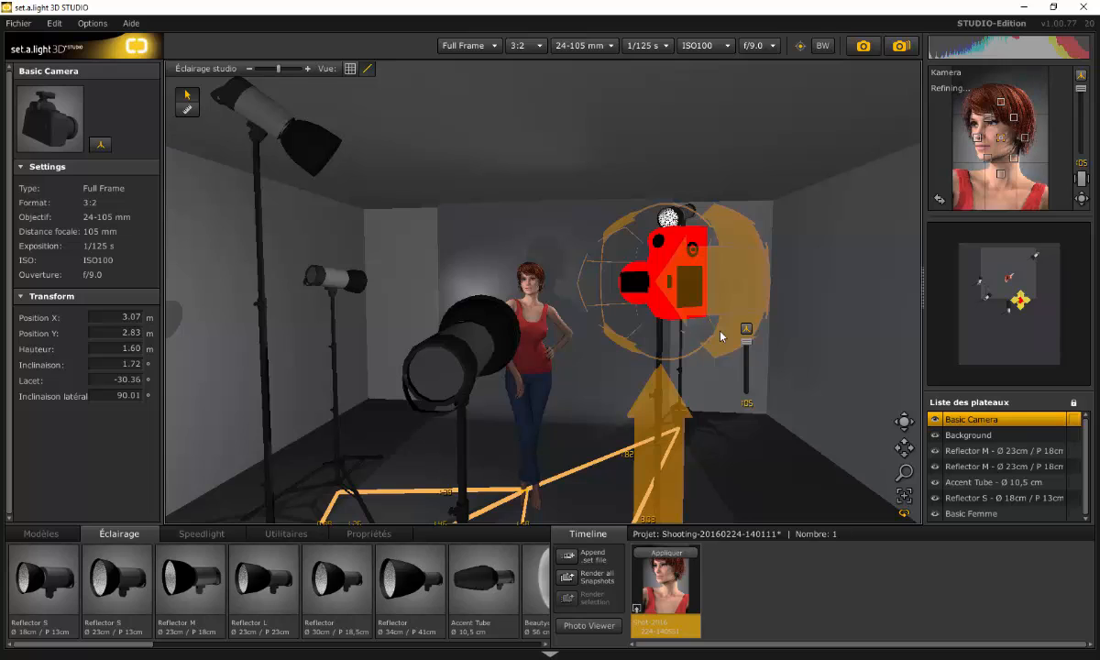